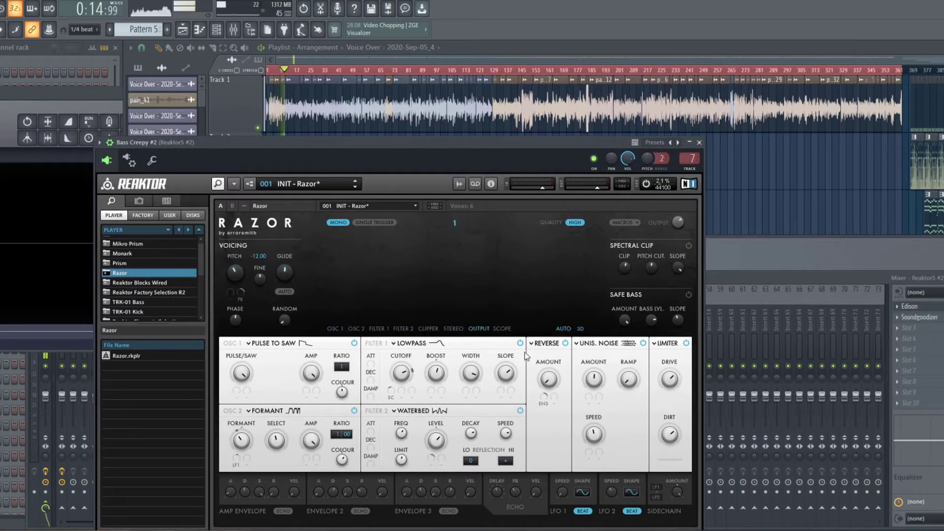
Reposition the Bass Creepy #2 Reaktor window over the playlist and collapse its wrapper settings.
drag(326, 152, 354, 149)
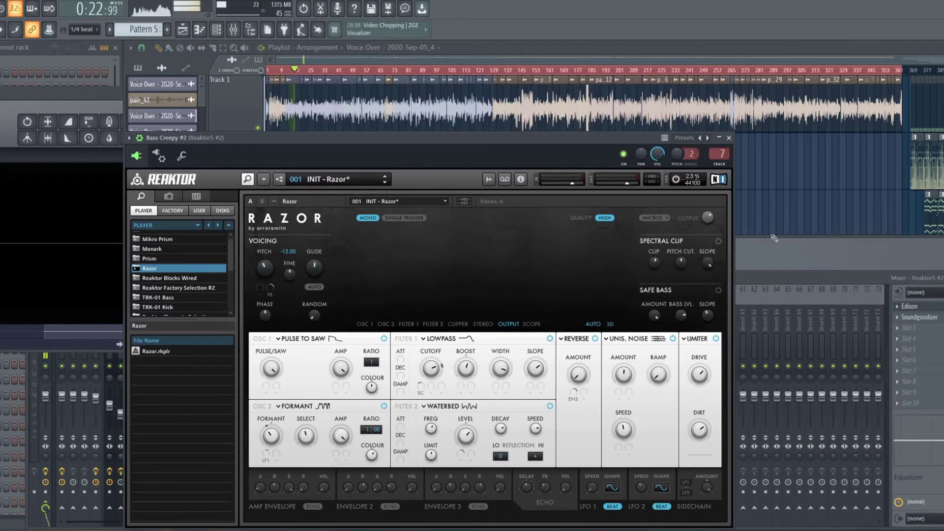
click(140, 139)
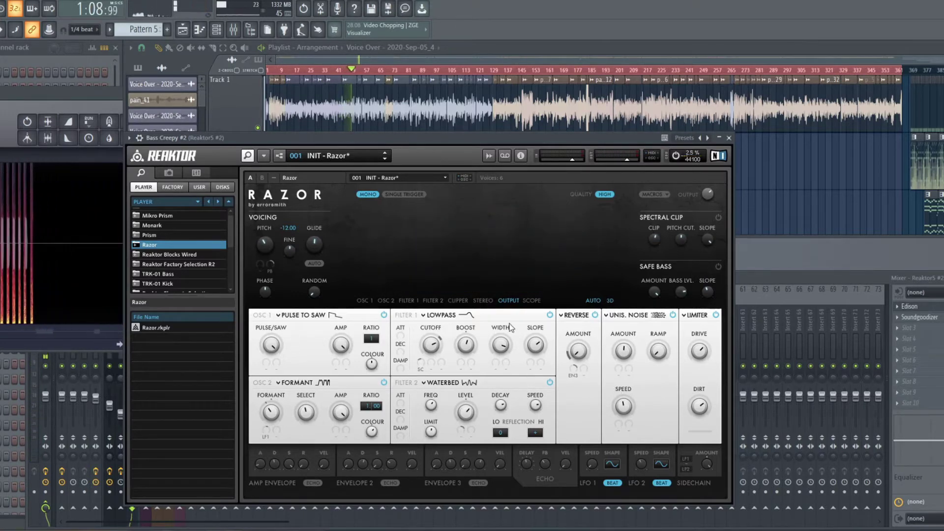
Review the effect types available for the Reverse slot in Razor and inspect its Amount control.
click(577, 315)
click(490, 293)
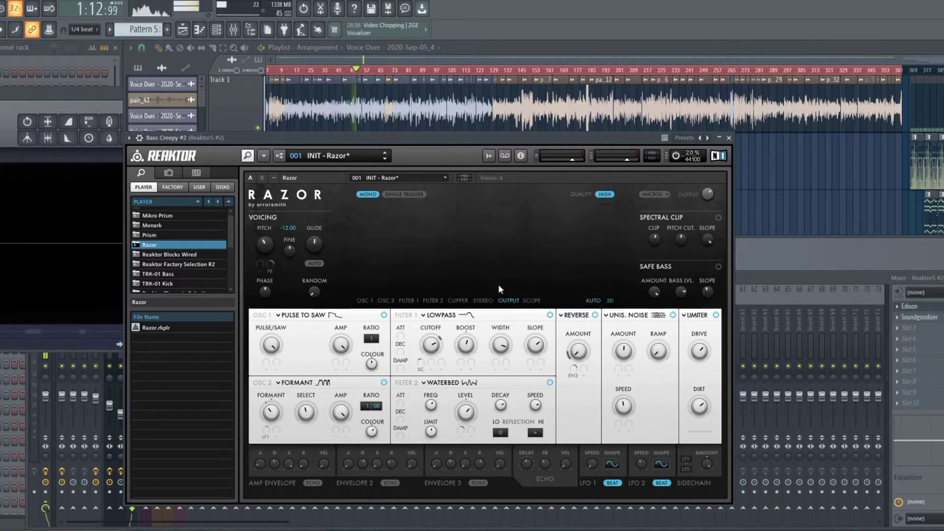
mouse_move(579, 352)
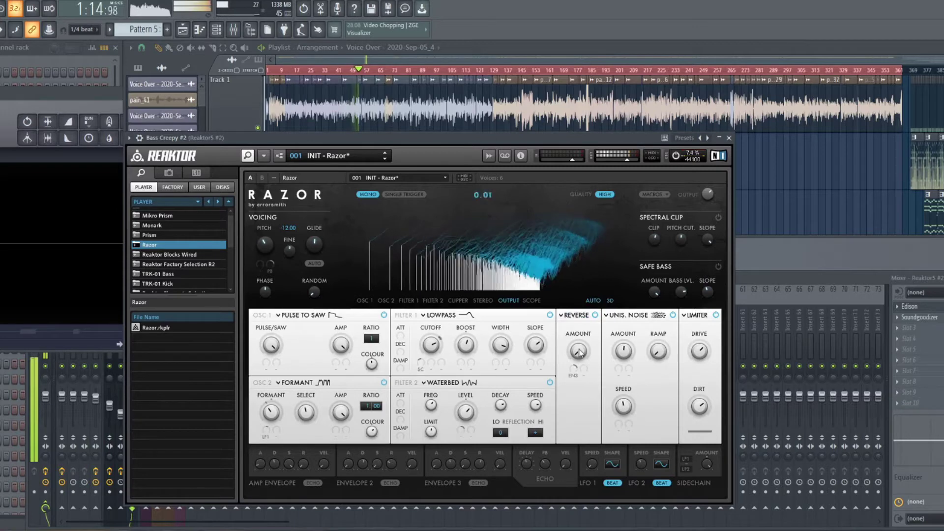
mouse_move(654, 239)
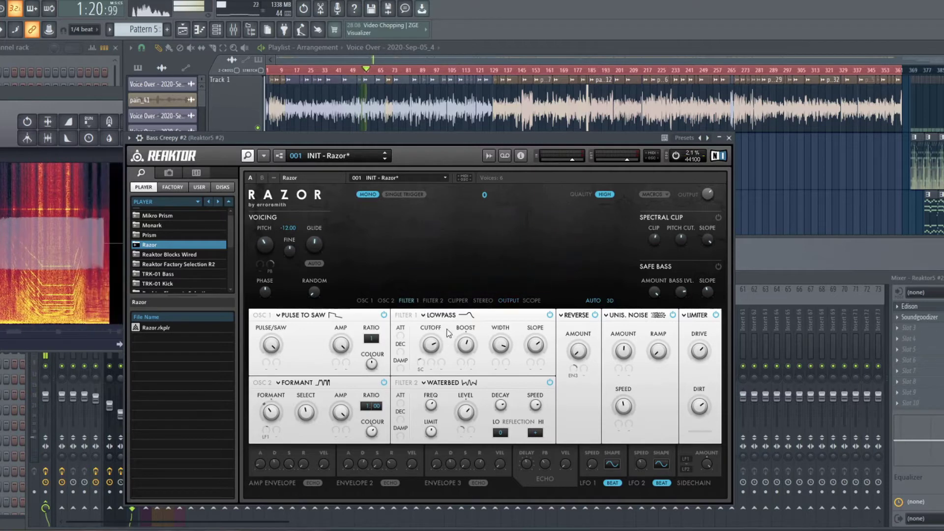
Set the Filter 1 cutoff's modulation source to None, then assign it back to Sidechain.
mouse_move(442, 346)
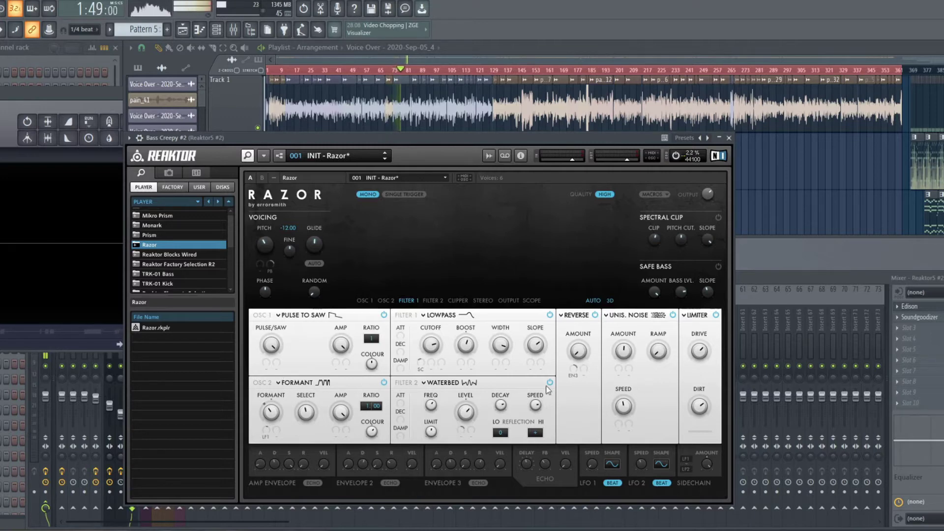
click(421, 370)
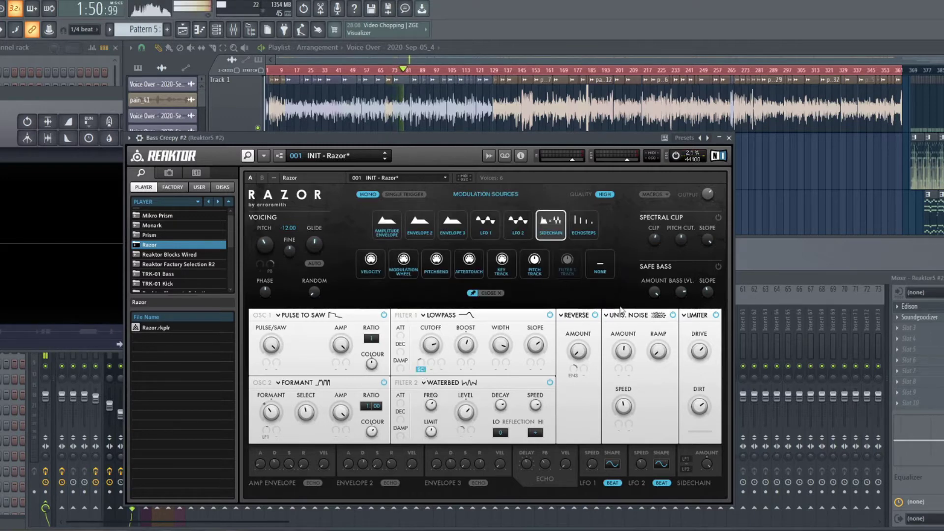
click(608, 276)
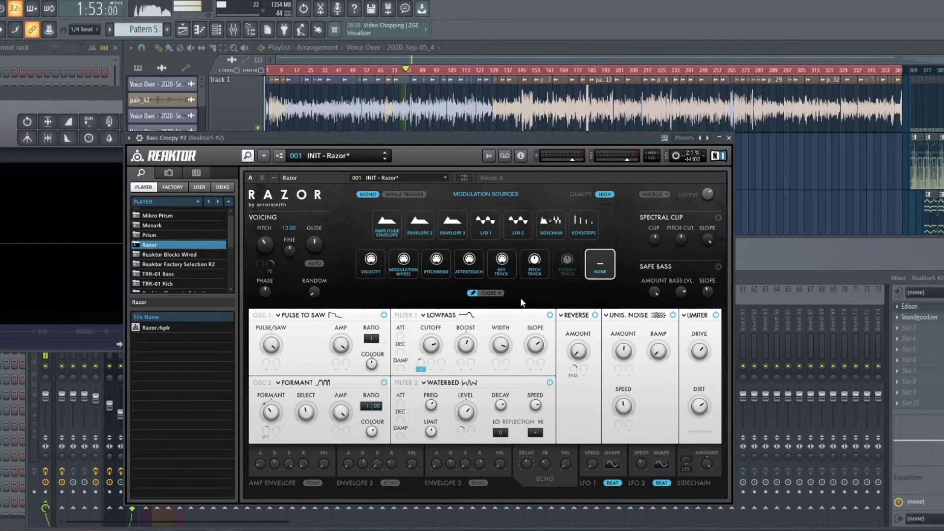
click(558, 227)
click(501, 294)
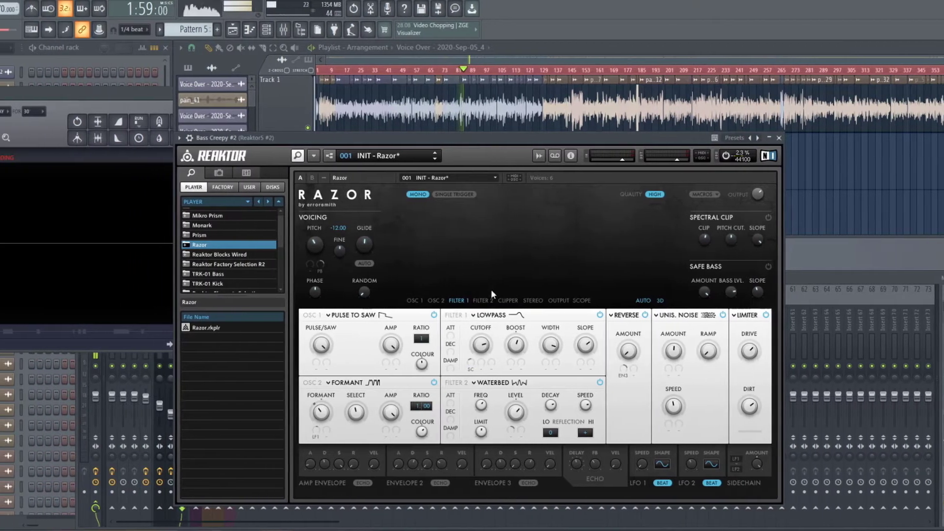
View Reaktor's about information and check Razor's macros list.
click(237, 156)
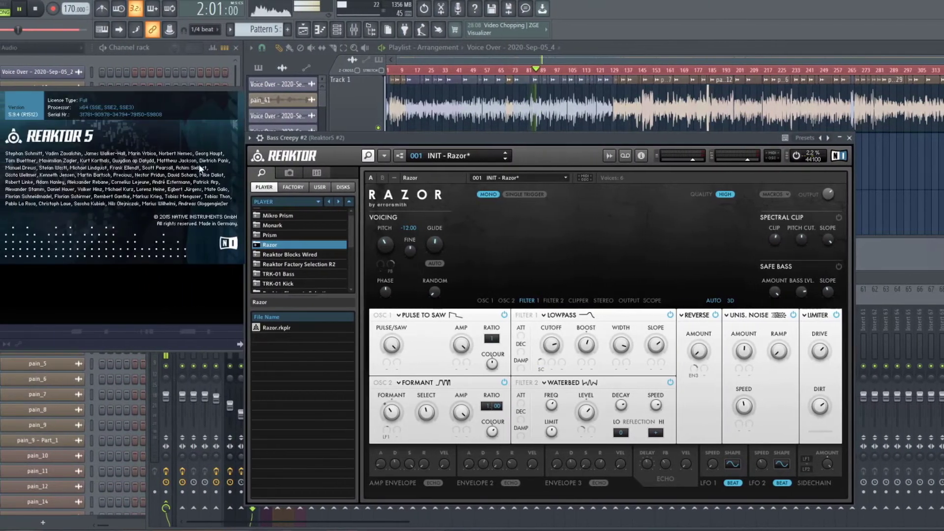
click(84, 154)
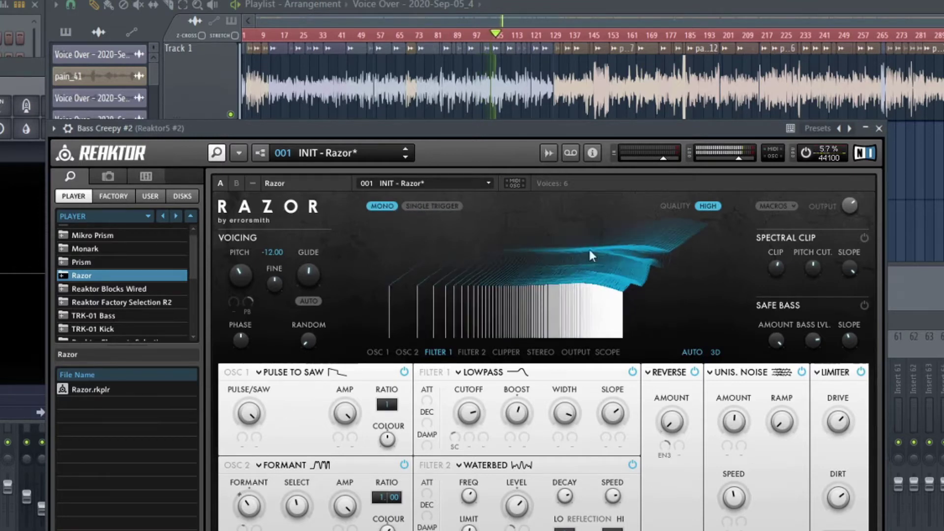
click(780, 202)
click(776, 201)
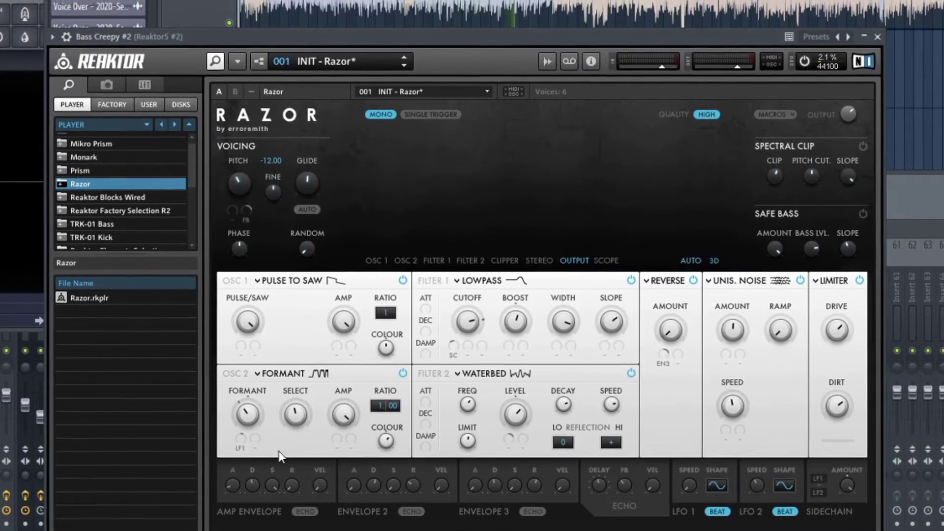
Review the available types for Oscillator 1 and for the Reverse, stereo effects, and dynamics and shaping slots.
click(292, 281)
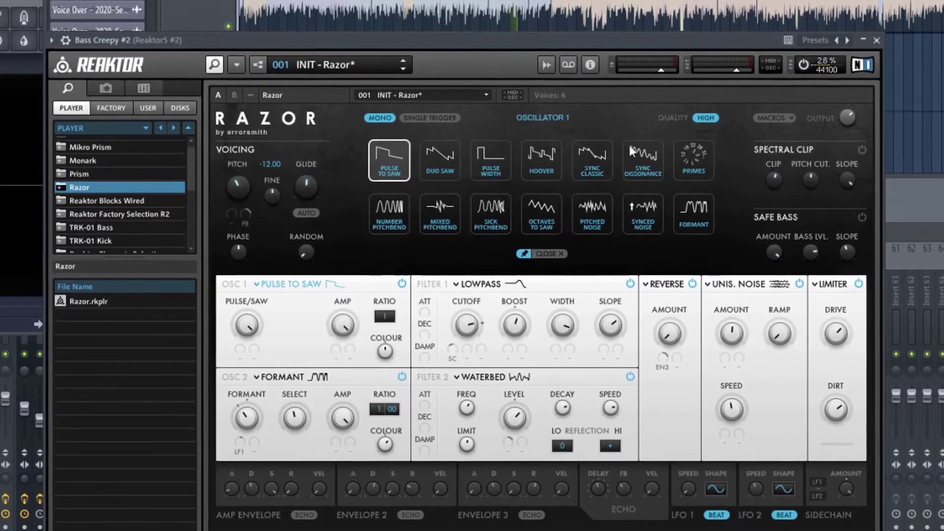
click(547, 254)
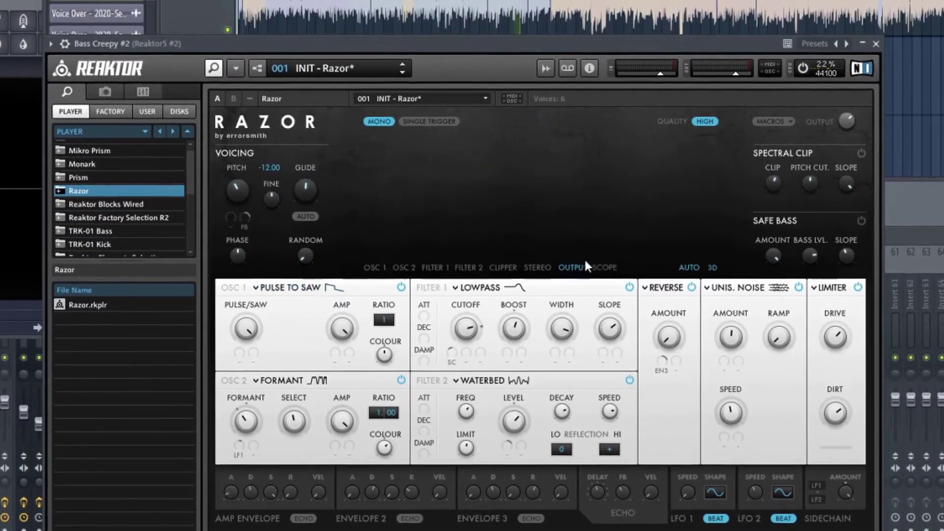
click(680, 289)
click(680, 289)
click(752, 287)
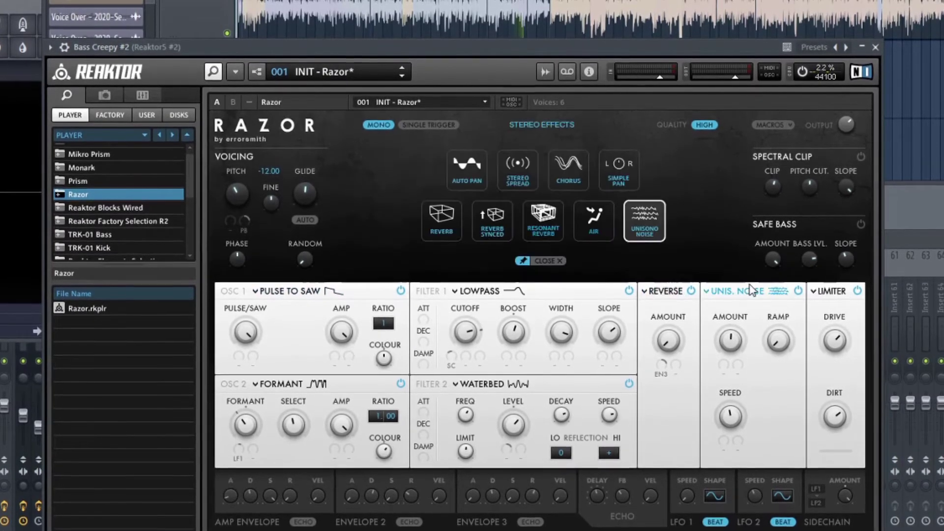
click(751, 290)
click(831, 292)
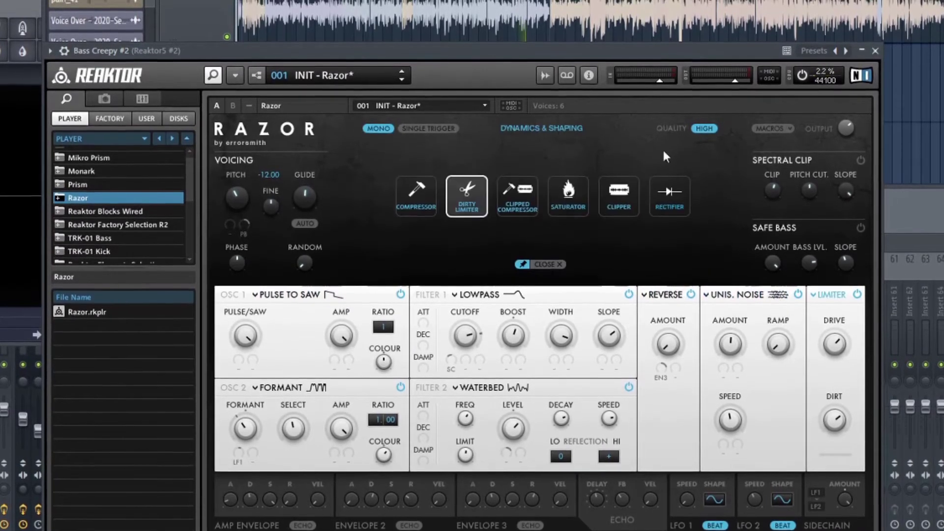
click(549, 265)
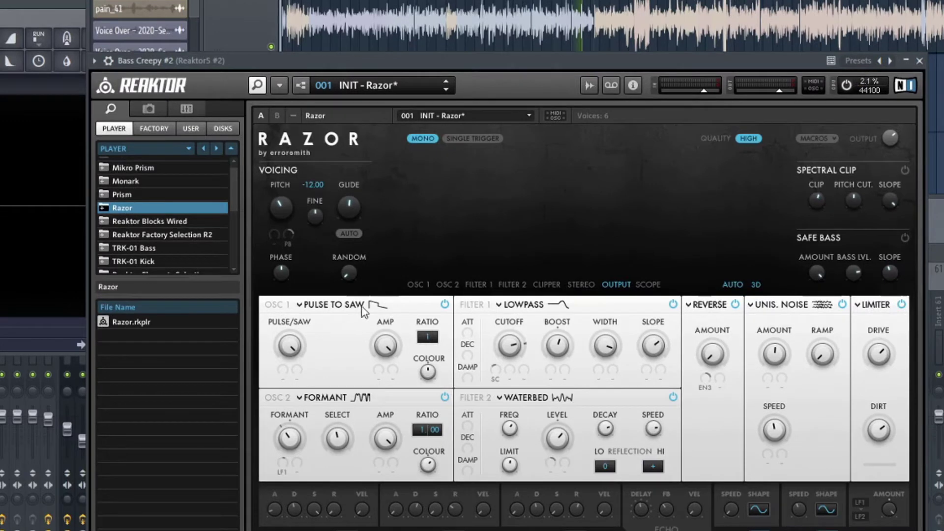
Compare the waveform types offered for Oscillator 1 and Oscillator 2.
click(355, 307)
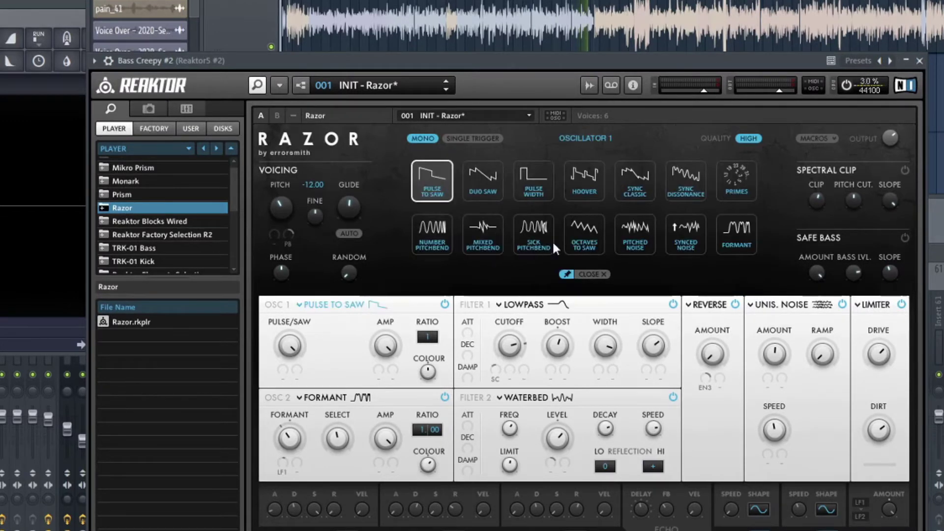
click(604, 274)
click(378, 401)
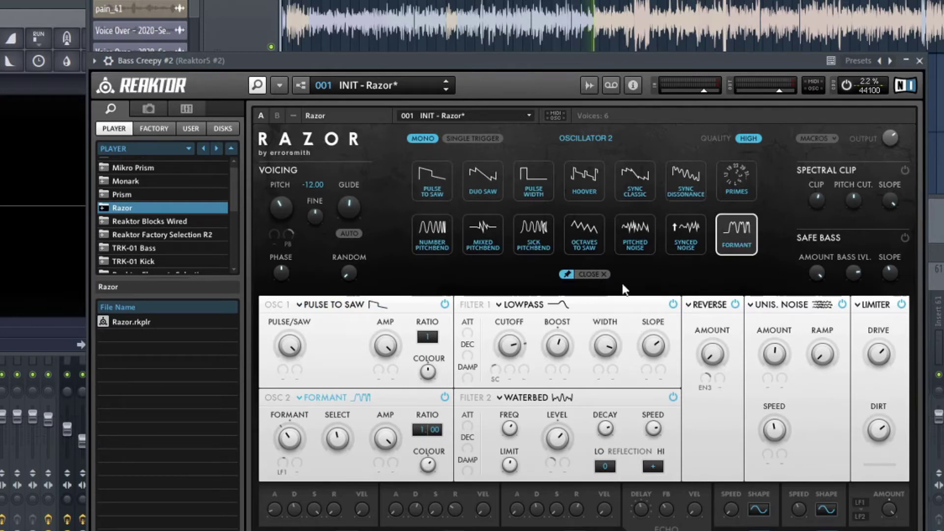
click(605, 274)
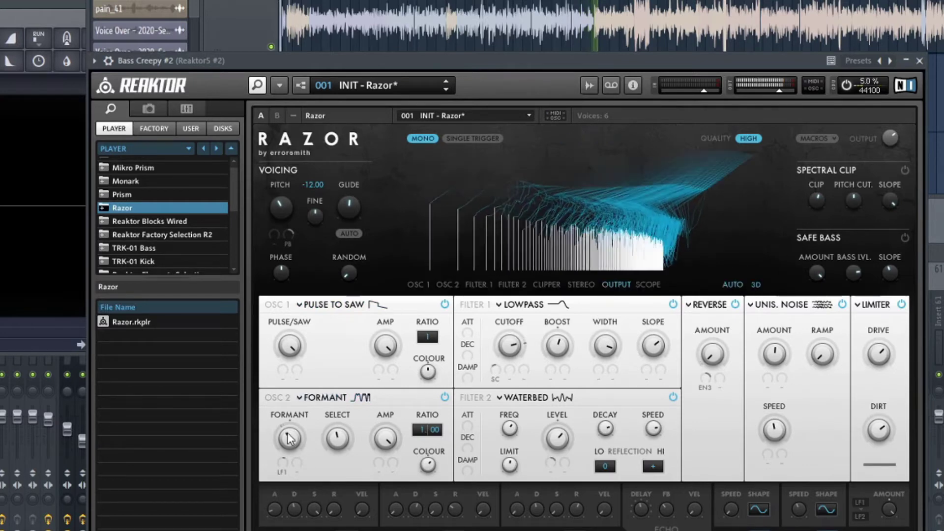
Display Oscillator 2's spectrum and try out the Formant oscillator's Select control.
click(448, 283)
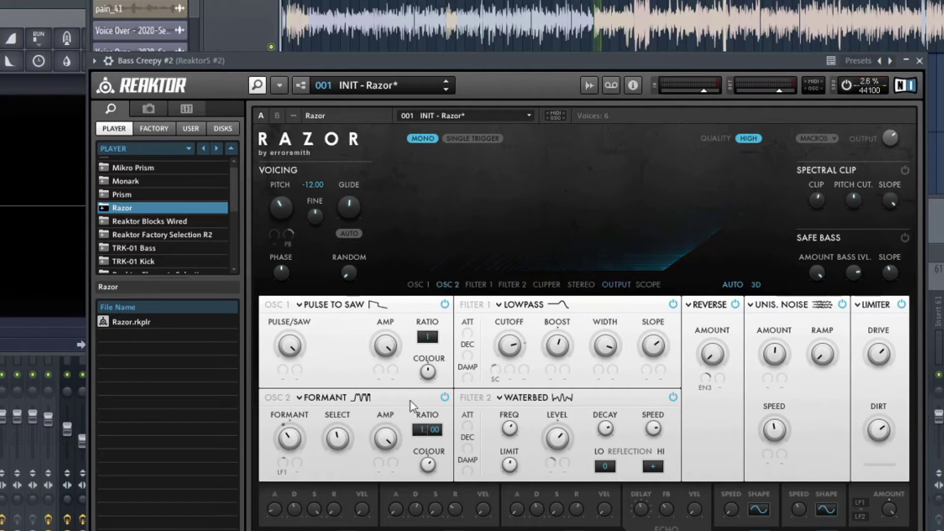
mouse_move(343, 426)
mouse_down()
mouse_move(344, 461)
mouse_move(329, 446)
mouse_move(349, 441)
mouse_move(348, 432)
mouse_up()
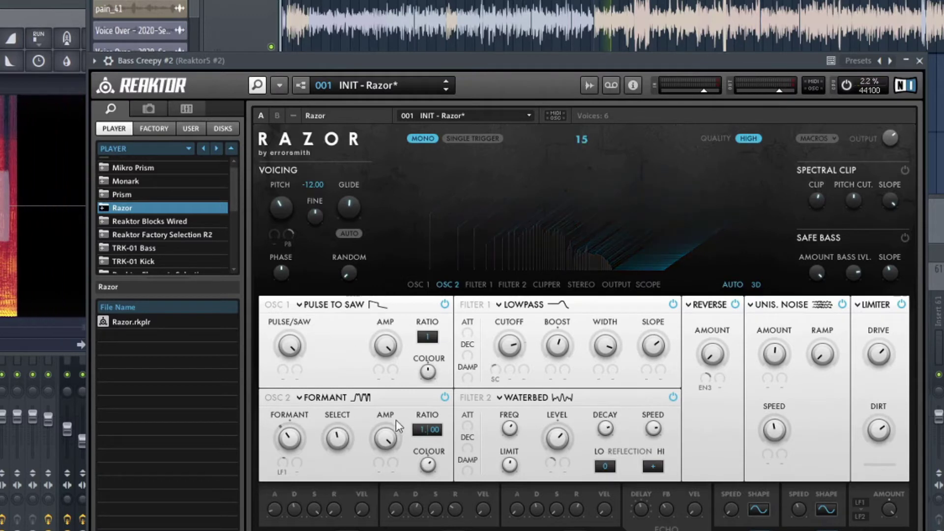
Review the type choices for Oscillator 2, Filter 1 and Filter 2.
click(324, 397)
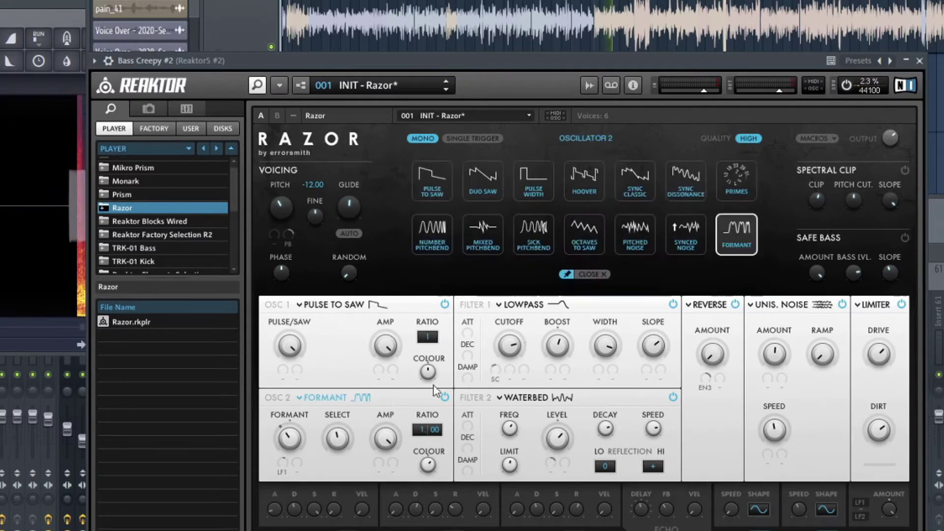
click(595, 274)
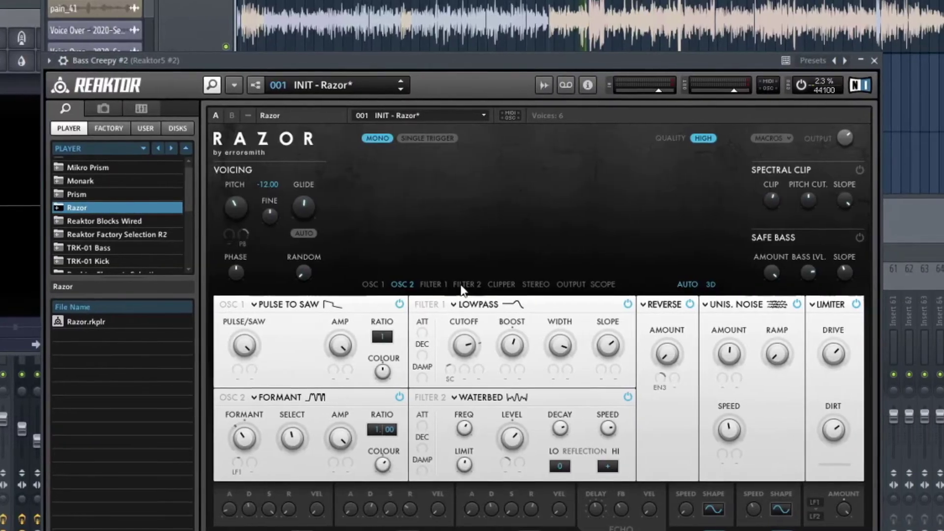
click(561, 305)
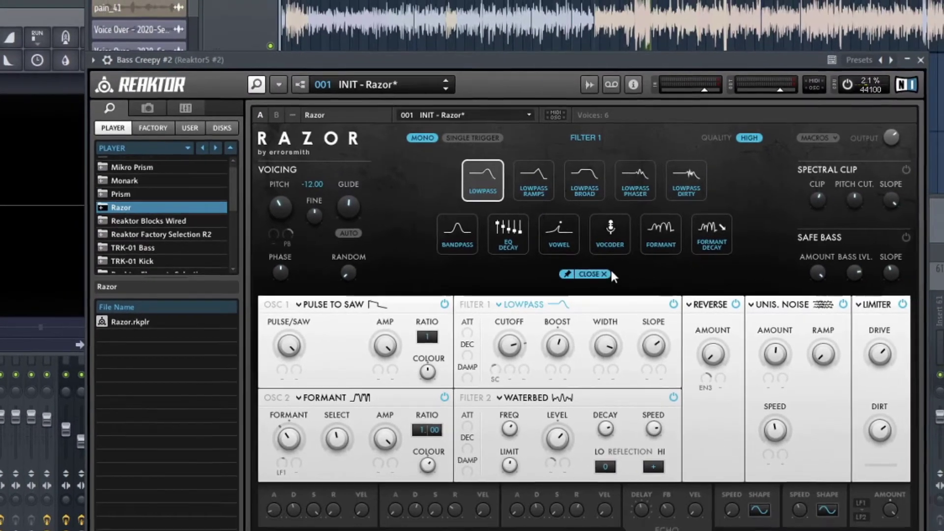
click(604, 274)
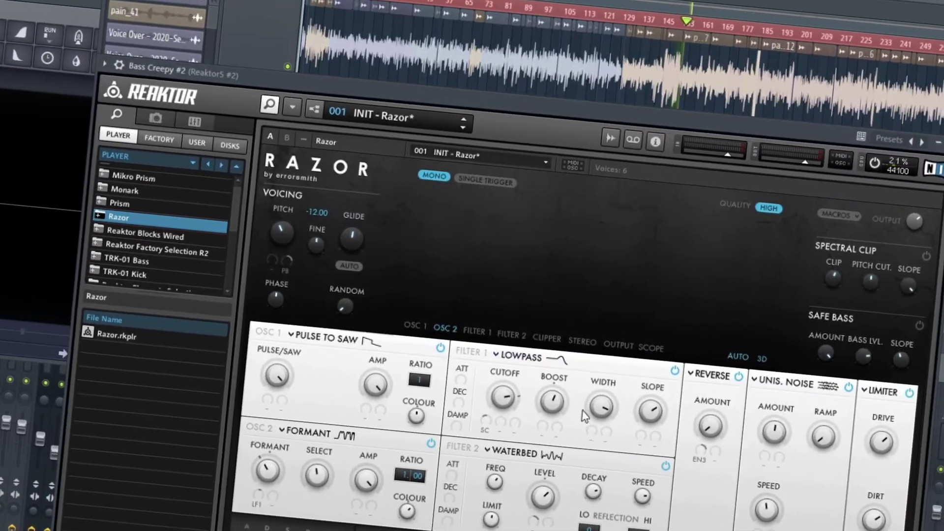
click(510, 335)
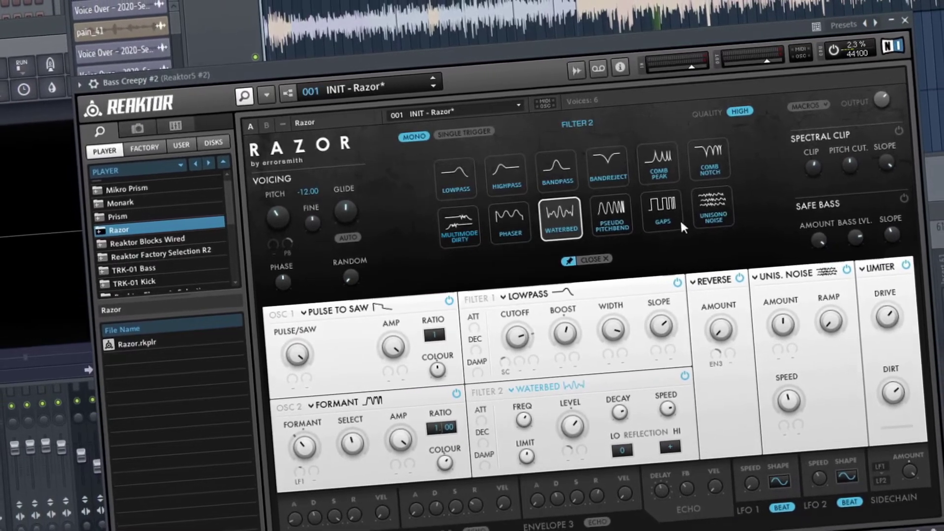
click(590, 260)
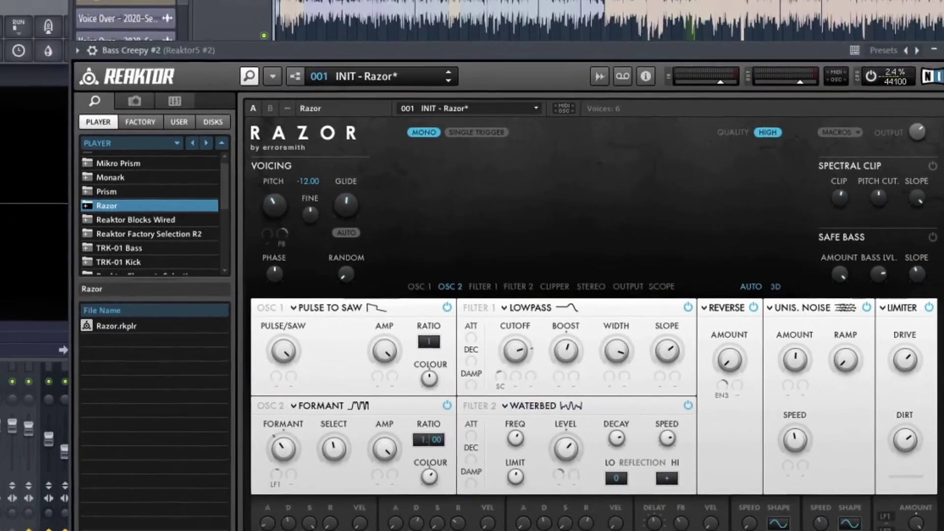
Bring up the mixer and examine the Filter 1 types in the Reaktor5 FX vocoder's PolySaw Vocoder preset.
key(F9)
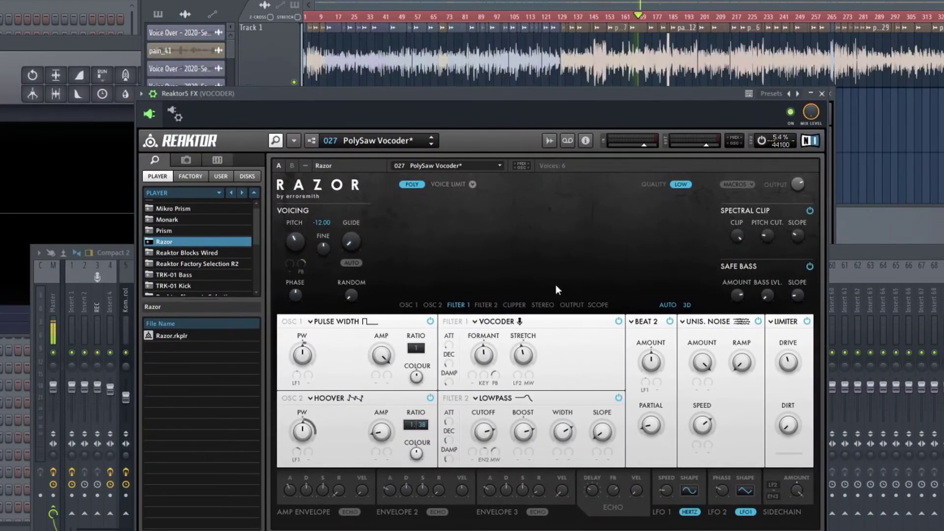
click(507, 319)
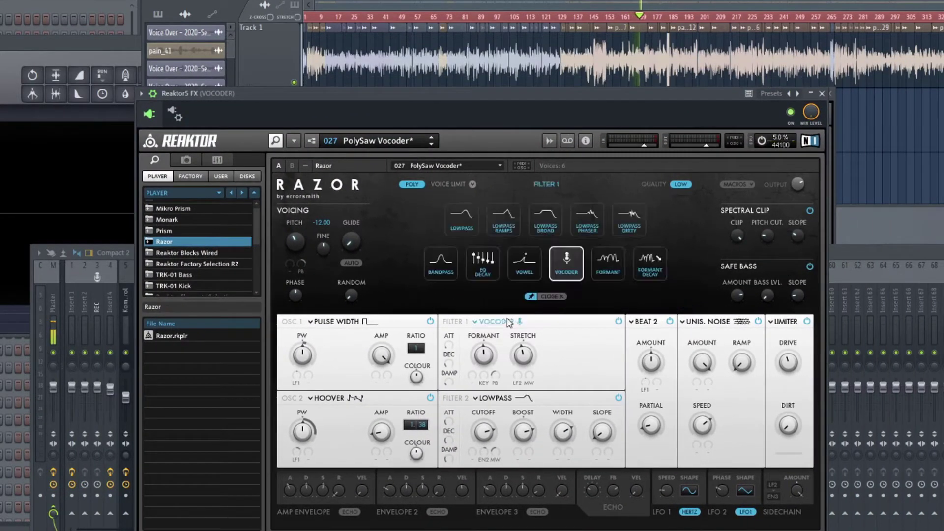
click(548, 296)
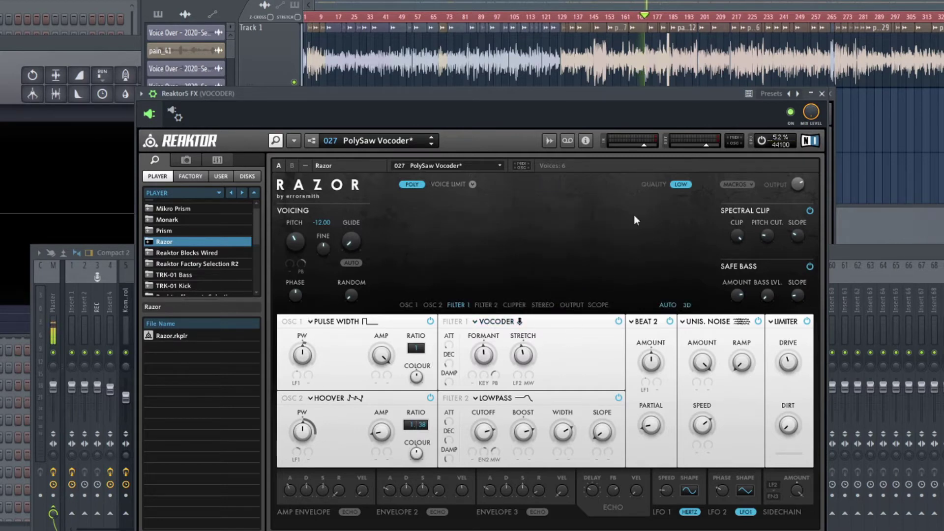
Collapse the vocoder plugin's wrapper settings, close its window, and bring the Bass Creepy #2 Razor window to the front.
click(152, 96)
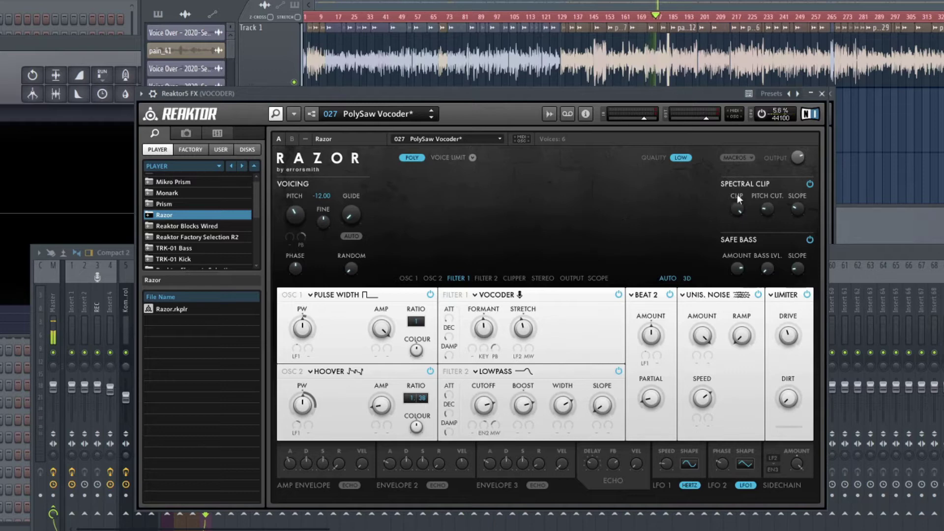
drag(642, 93, 648, 100)
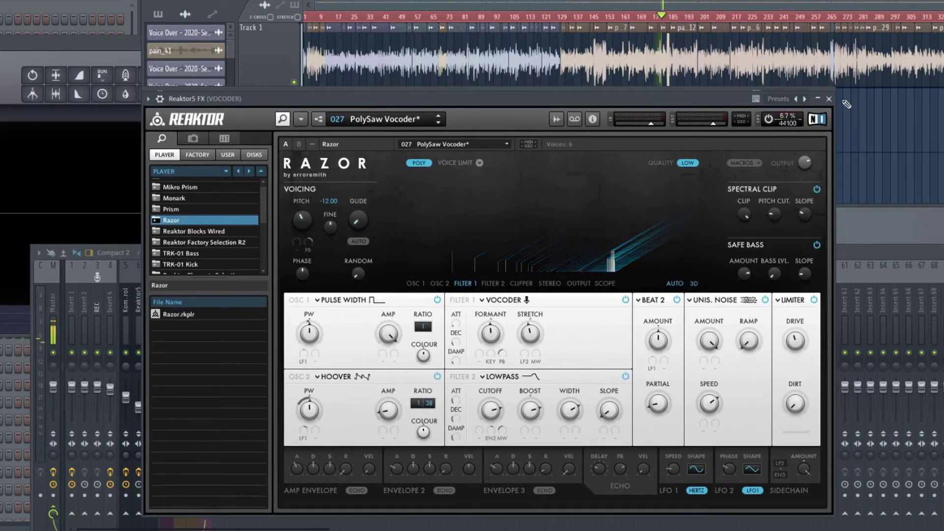
click(829, 99)
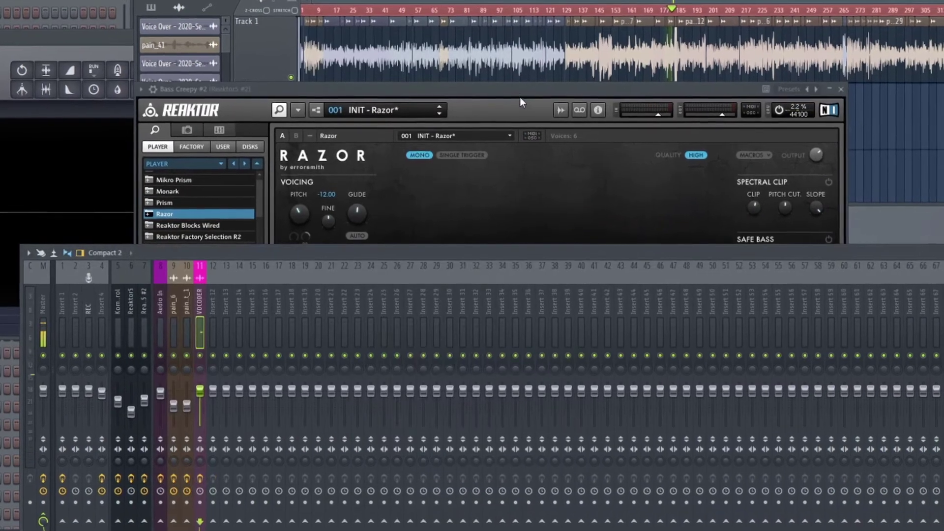
click(520, 96)
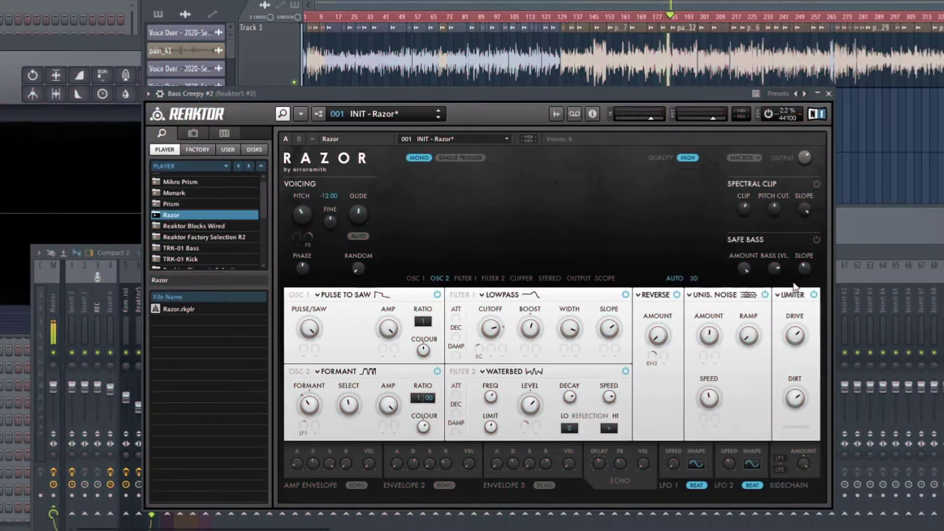
Review the Dissonance Effects types and try out the Reverse effect's Amount control.
click(656, 295)
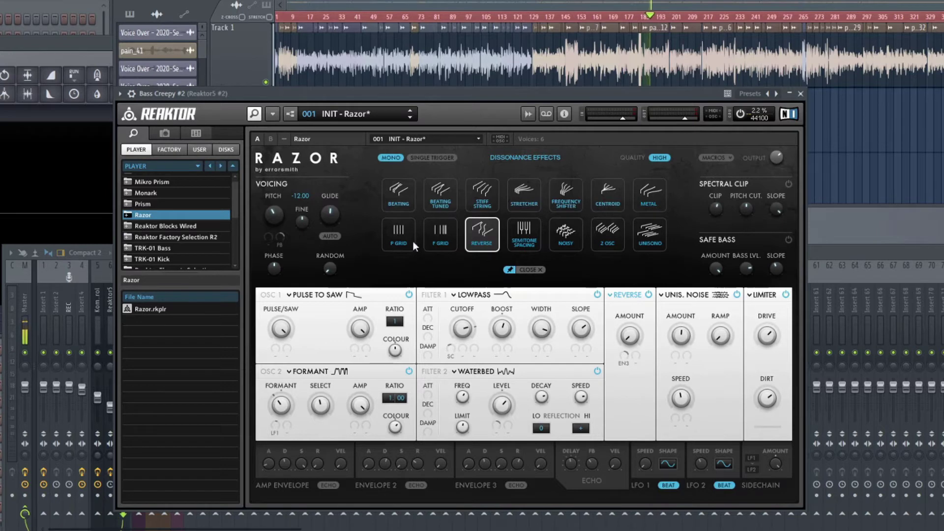
click(540, 270)
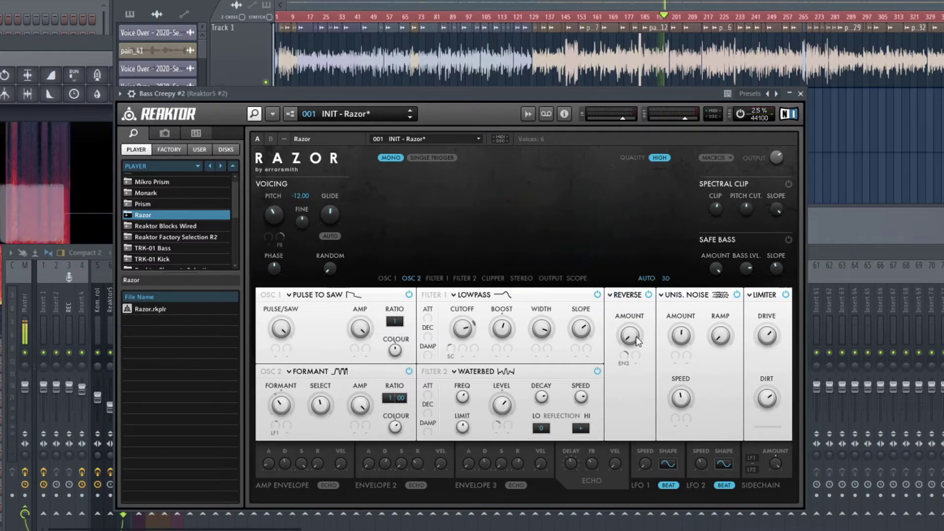
drag(638, 342, 636, 346)
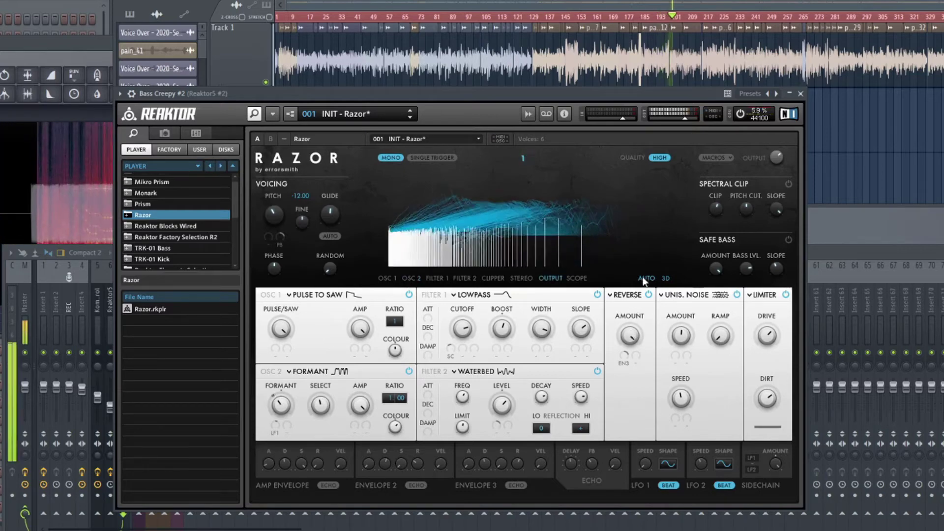
Try the stereo effects, including Auto Pan, Chorus, Simple Pan, the reverbs and Air, and return to Unisono Noise.
click(720, 295)
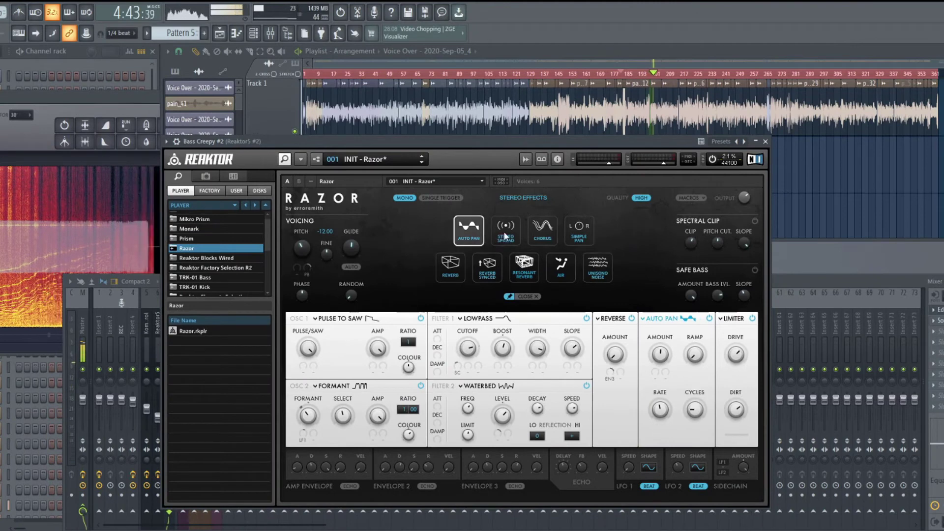
click(543, 229)
click(579, 229)
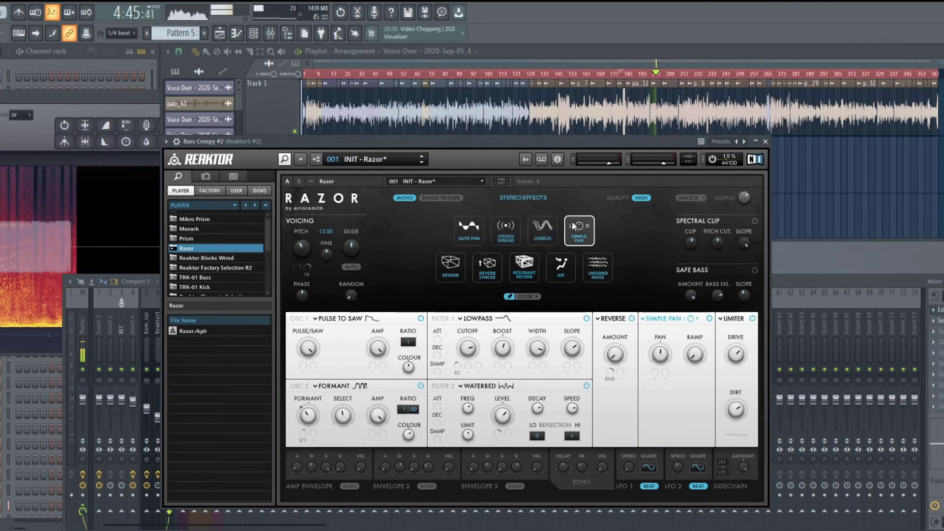
click(451, 267)
click(487, 263)
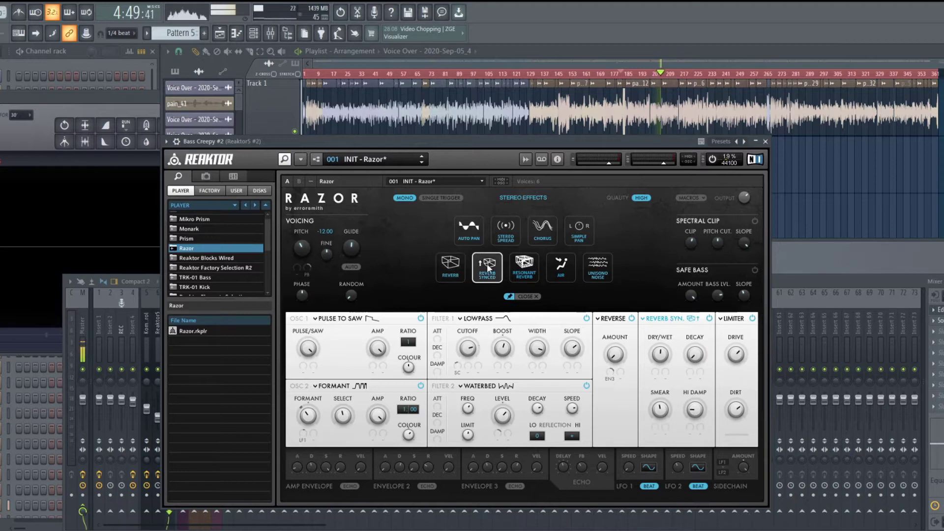
click(529, 267)
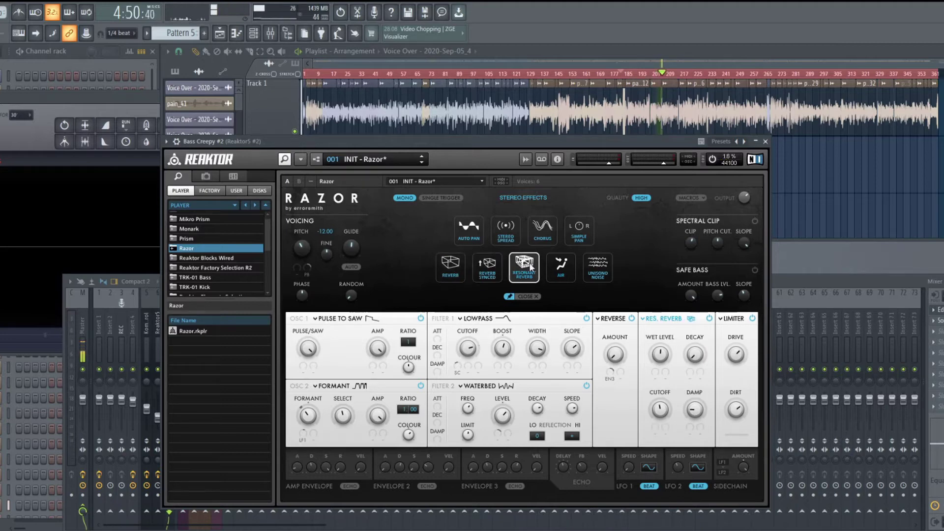
click(565, 271)
click(594, 267)
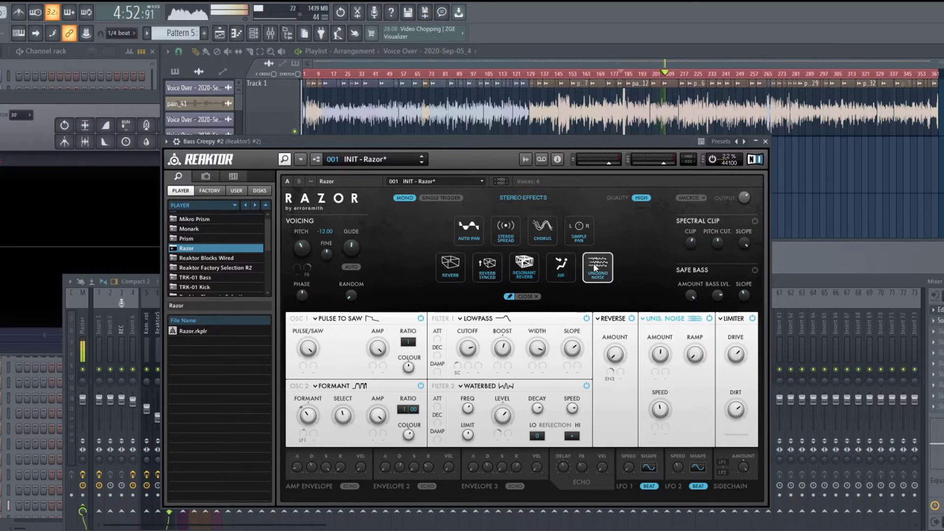
click(536, 297)
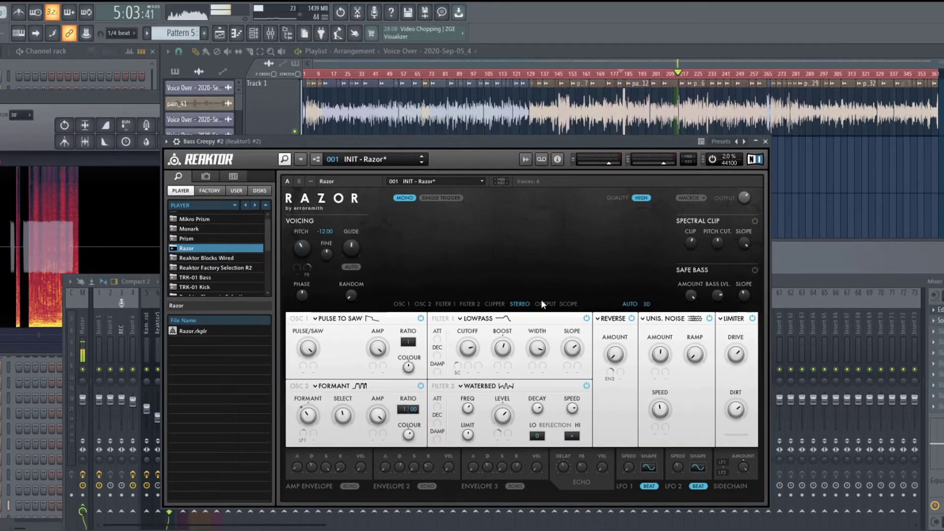
Review the Dynamics & Shaping types available for the Limiter slot.
click(561, 307)
click(740, 319)
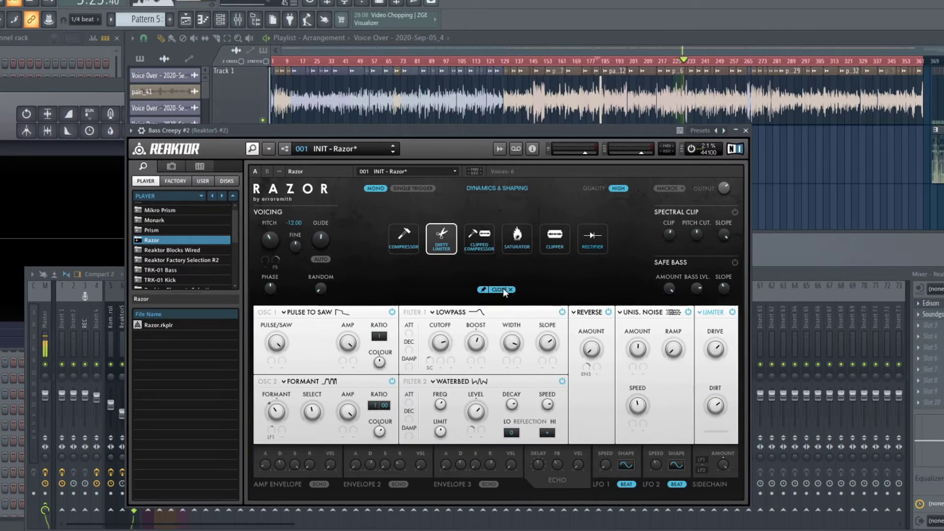
click(503, 288)
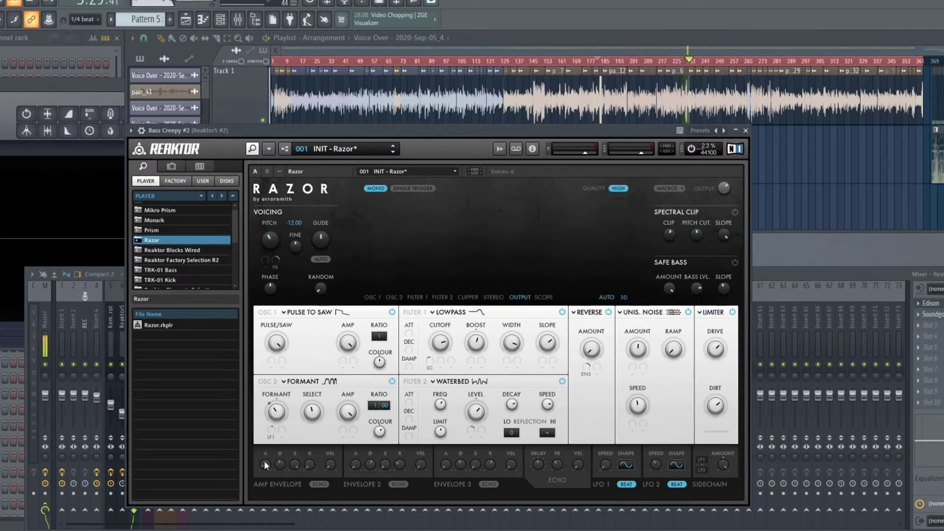
Try modulation sources such as Sidechain and Pitch Track in the second slot of Filter 1's Cutoff, and reset it to None.
click(440, 368)
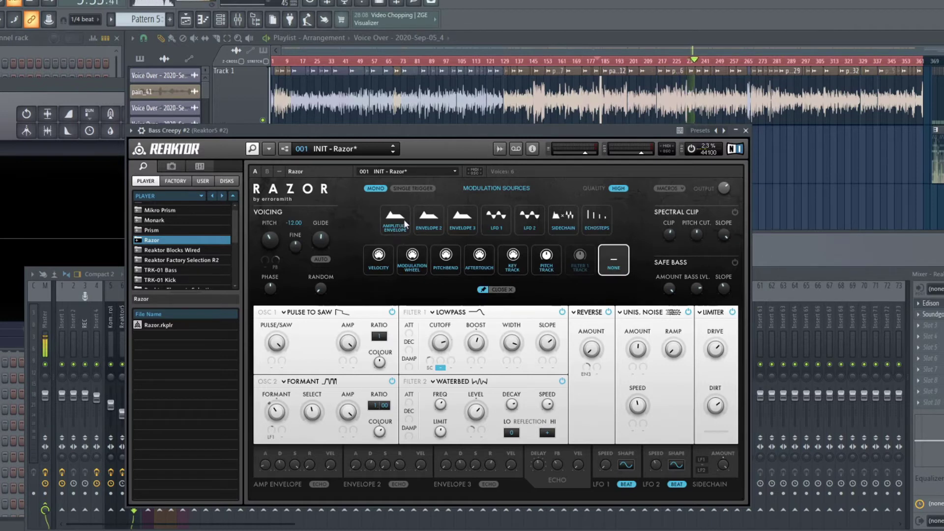
click(386, 222)
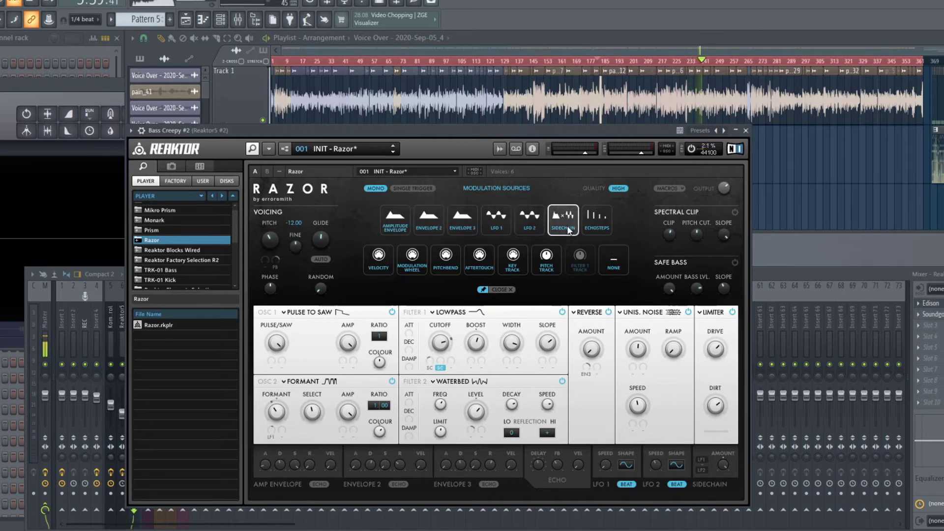
click(391, 253)
click(417, 253)
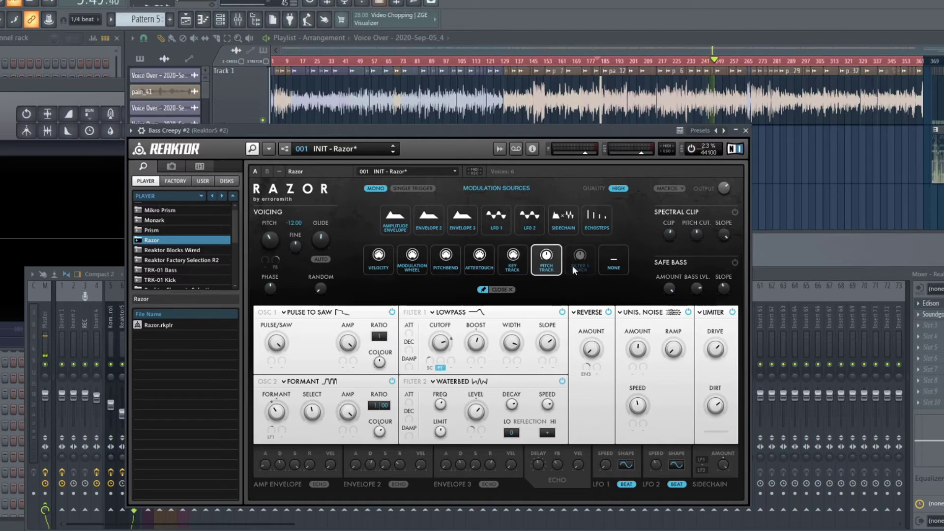
click(510, 290)
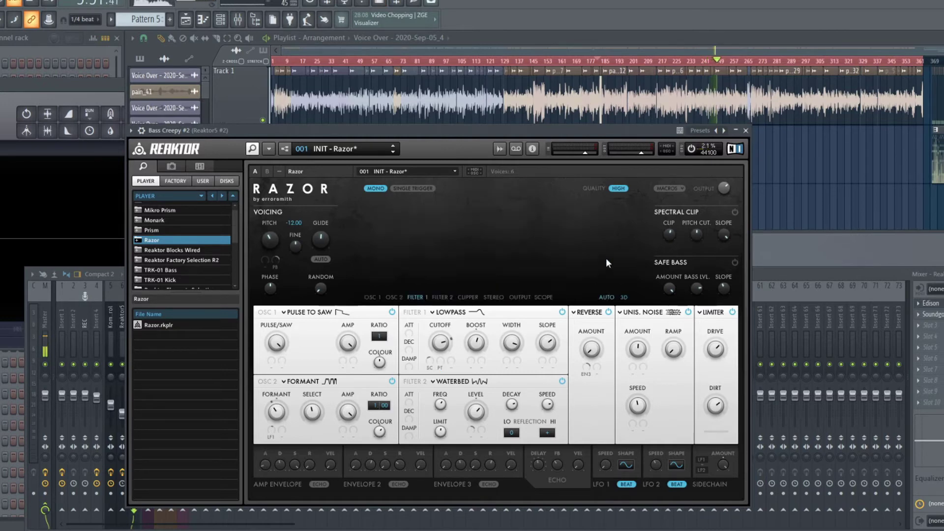
click(440, 368)
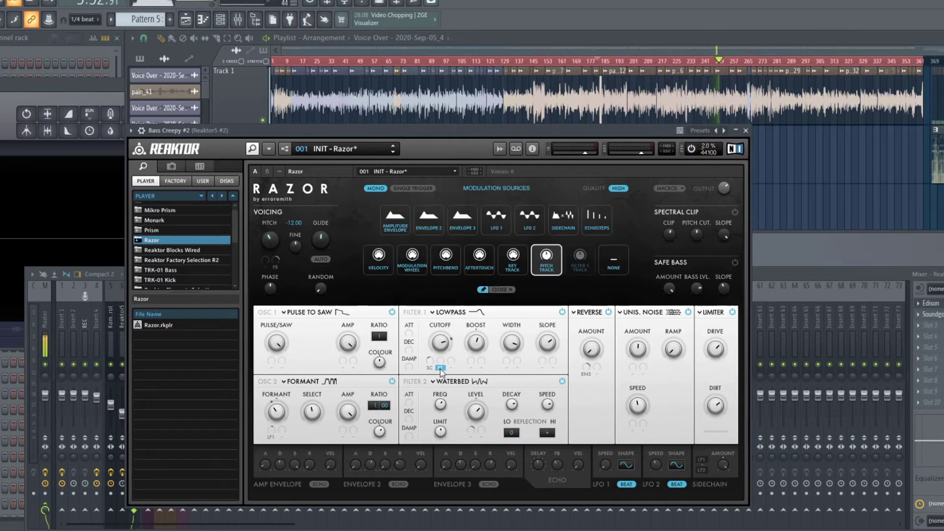
click(614, 261)
click(563, 218)
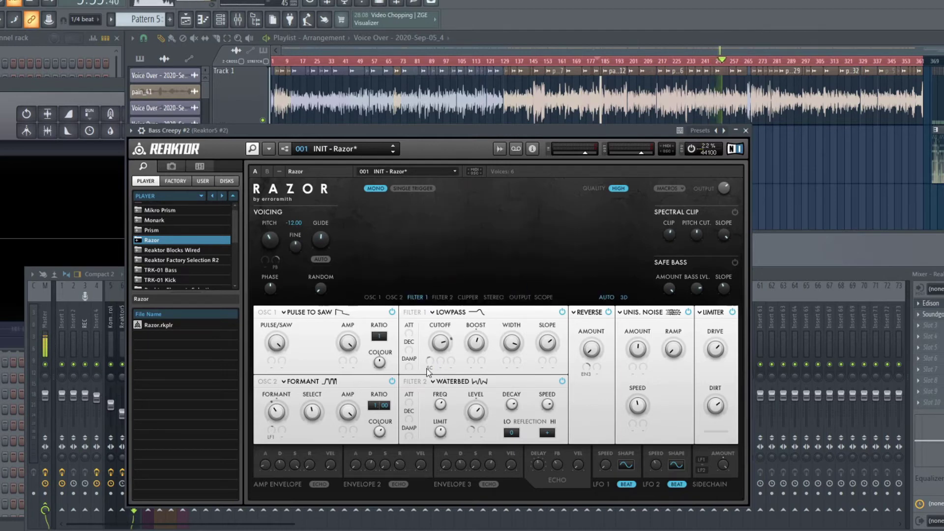
Review the modulation source choices for the sidechain's first slot.
click(702, 461)
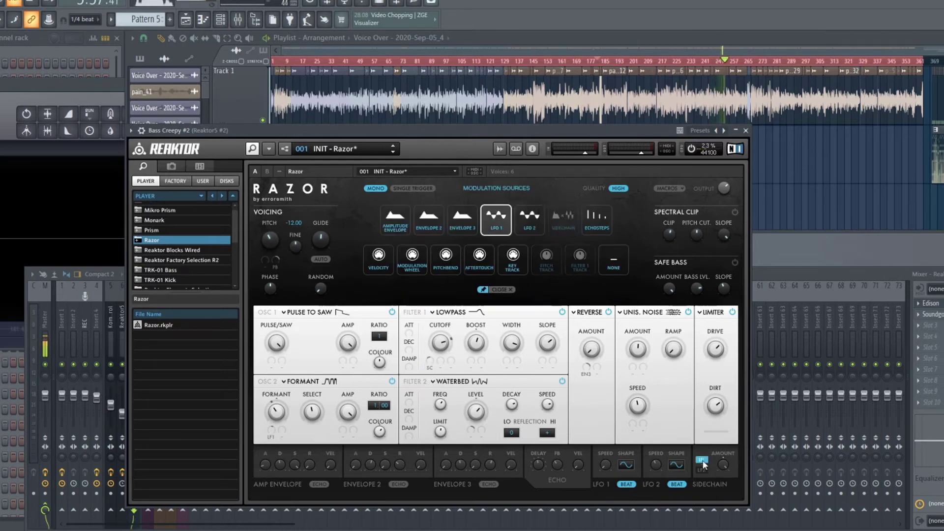
click(503, 289)
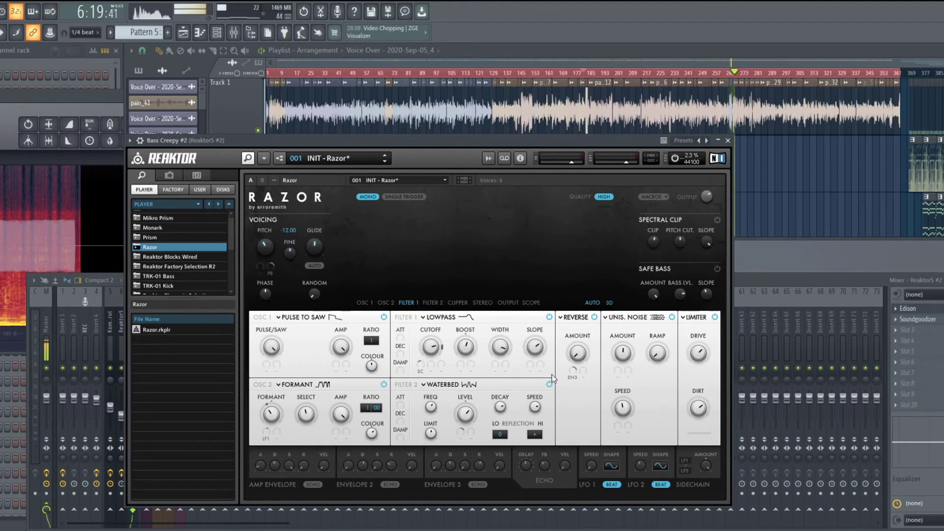
Try Filter 1 as Lowpass Phaser and Lowpass Broad, and return it to Lowpass.
click(507, 318)
click(528, 235)
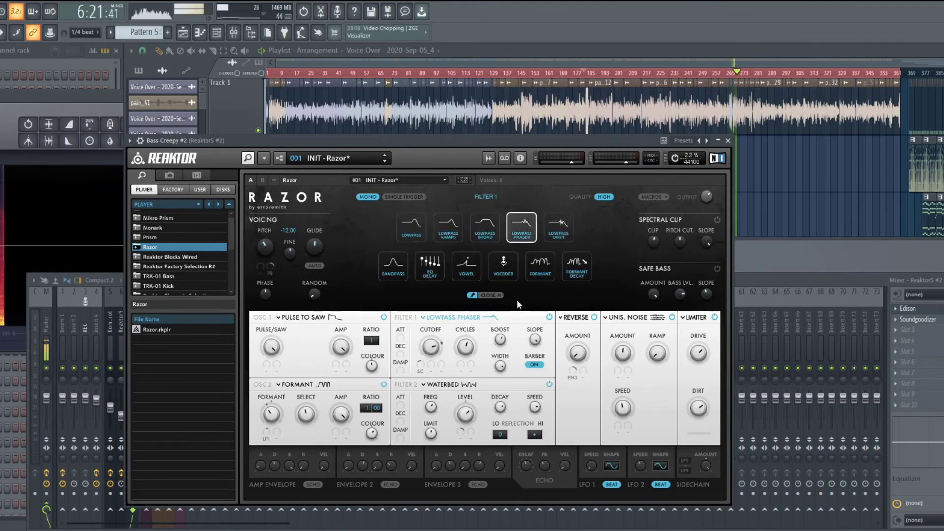
click(498, 295)
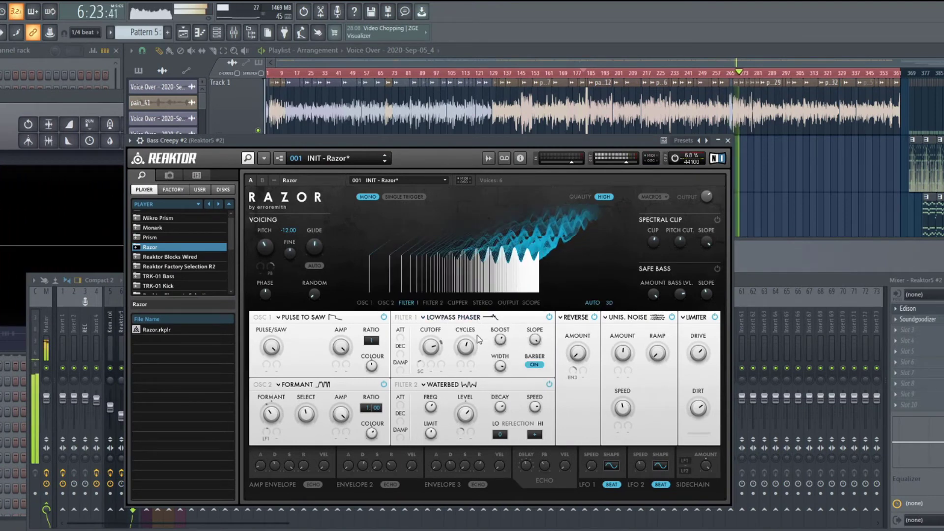
click(503, 316)
click(404, 230)
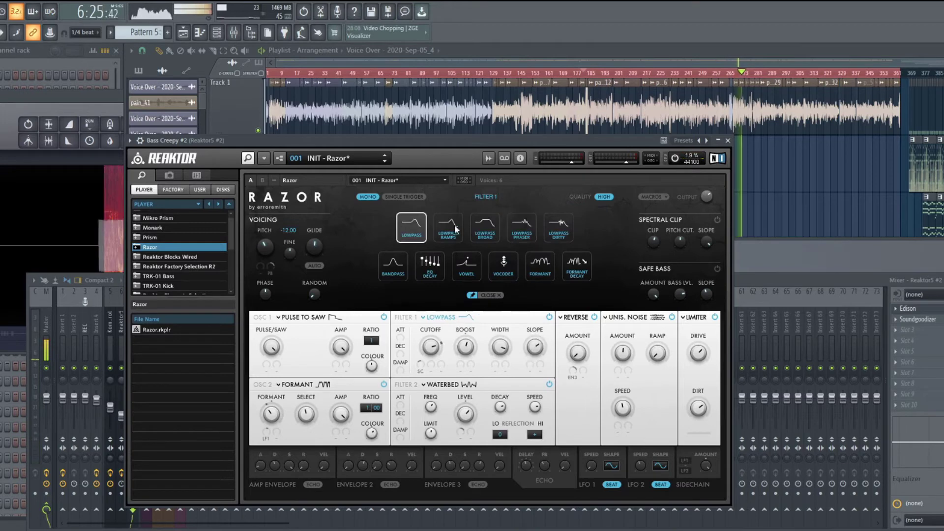
click(482, 230)
click(408, 222)
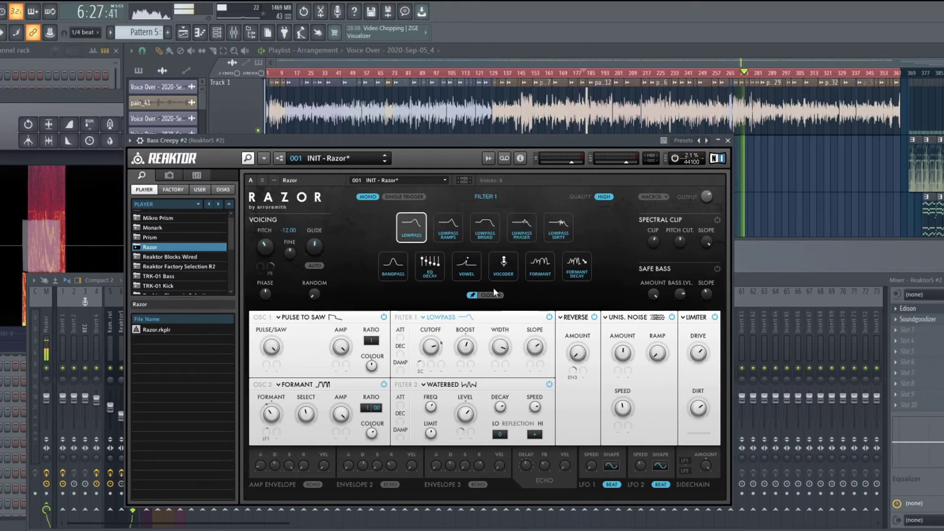
click(493, 295)
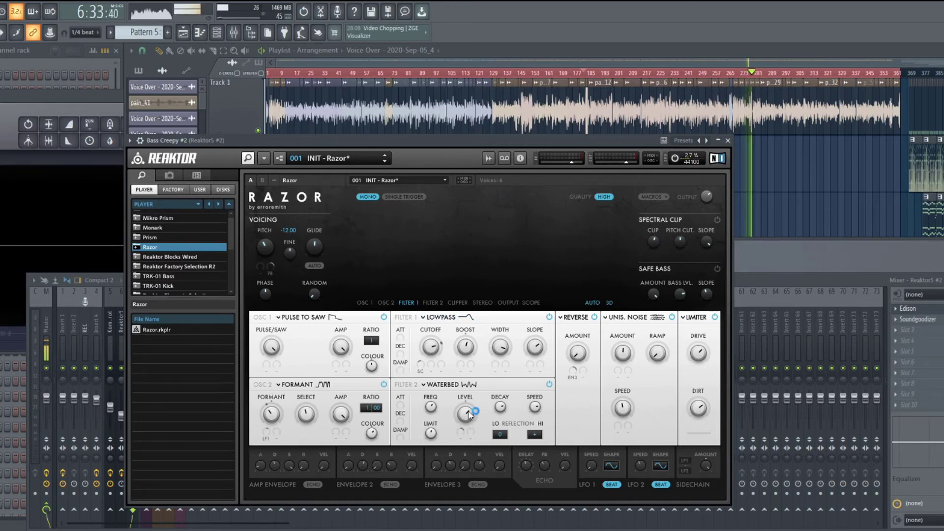
Set the Level of Filter 2's Waterbed effect to 5.
drag(470, 416, 490, 386)
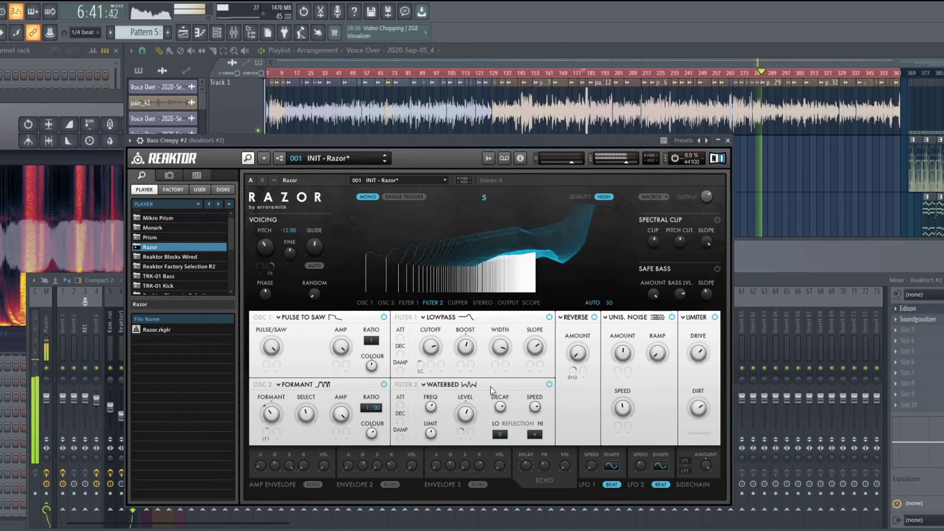
Examine the macro assignments for Osc 1 and Filt 1, and hide the macro view.
click(647, 195)
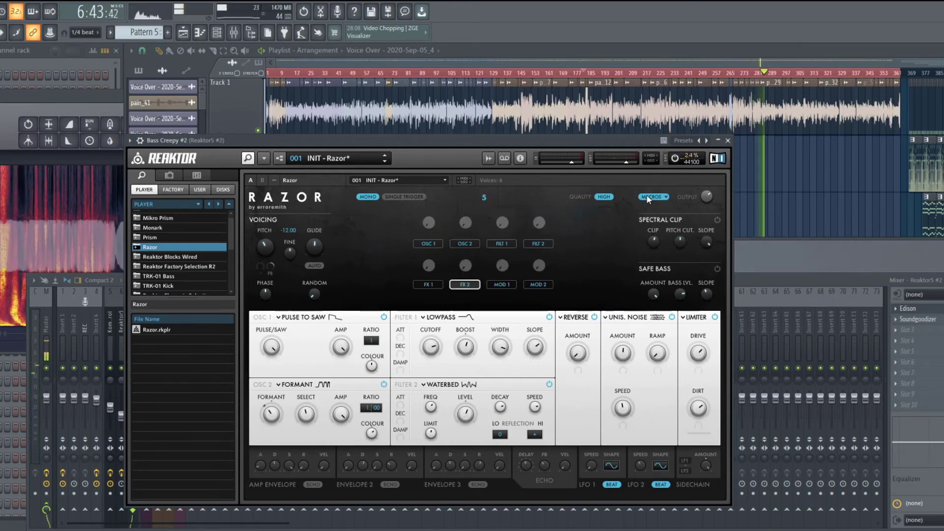
click(433, 244)
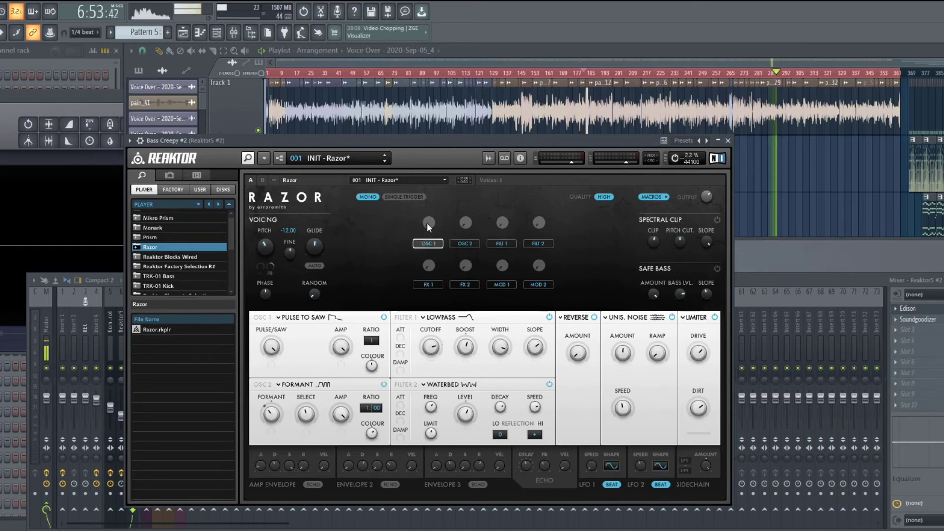
click(501, 243)
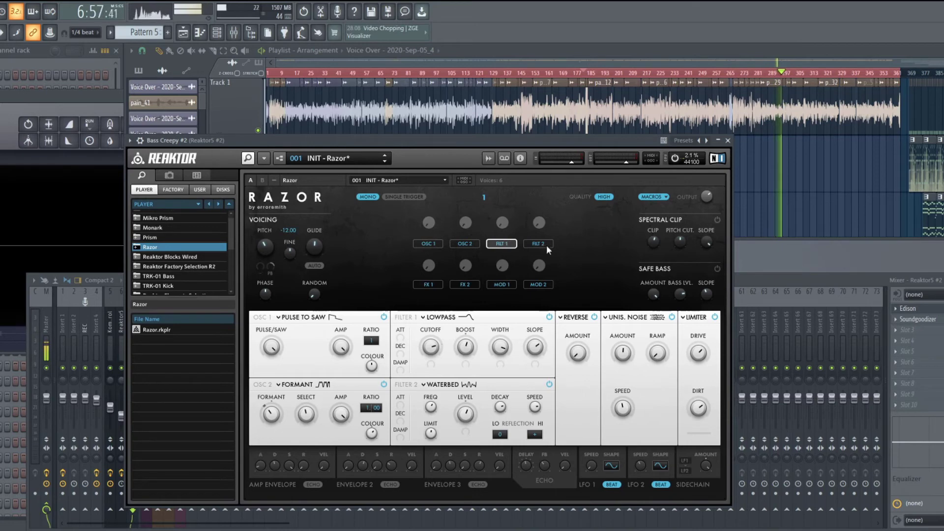
click(656, 198)
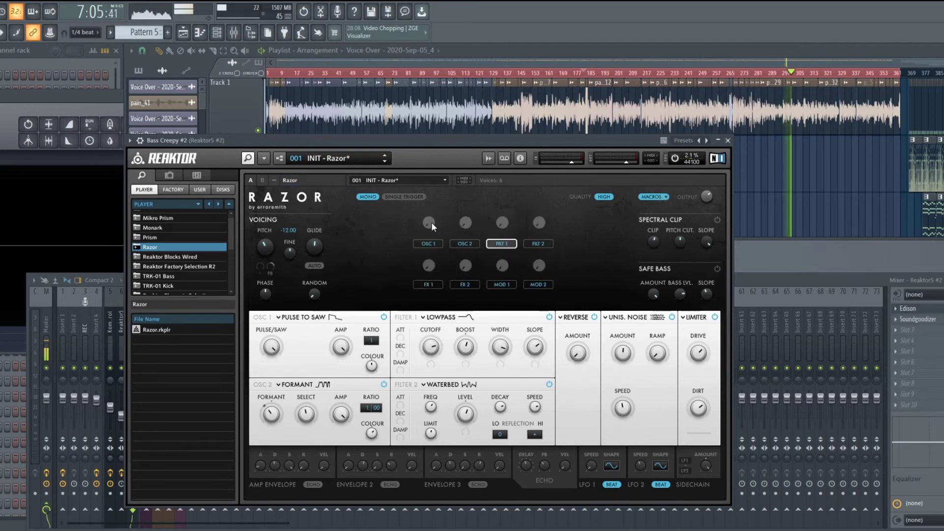
click(652, 197)
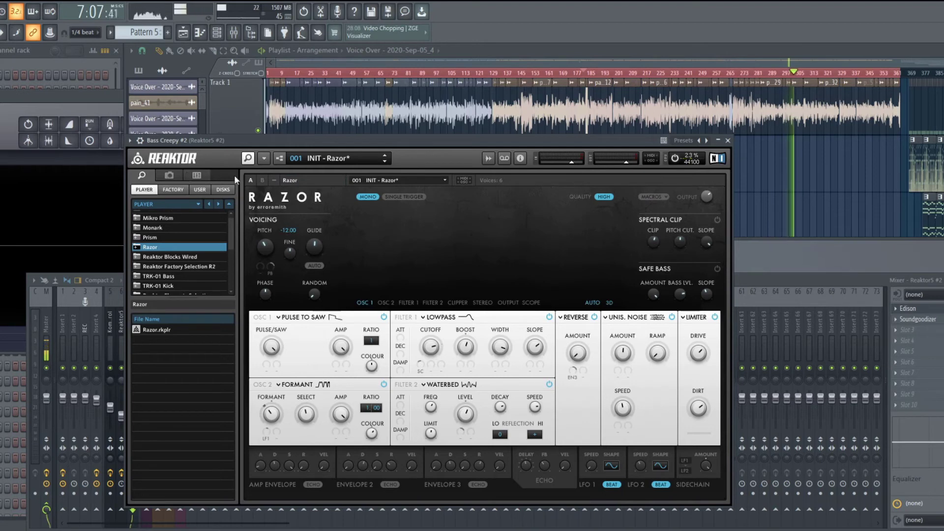
Examine the macro knobs and their MIDI & OSC Learn option in view B, and return to view A with the macros hidden.
click(262, 180)
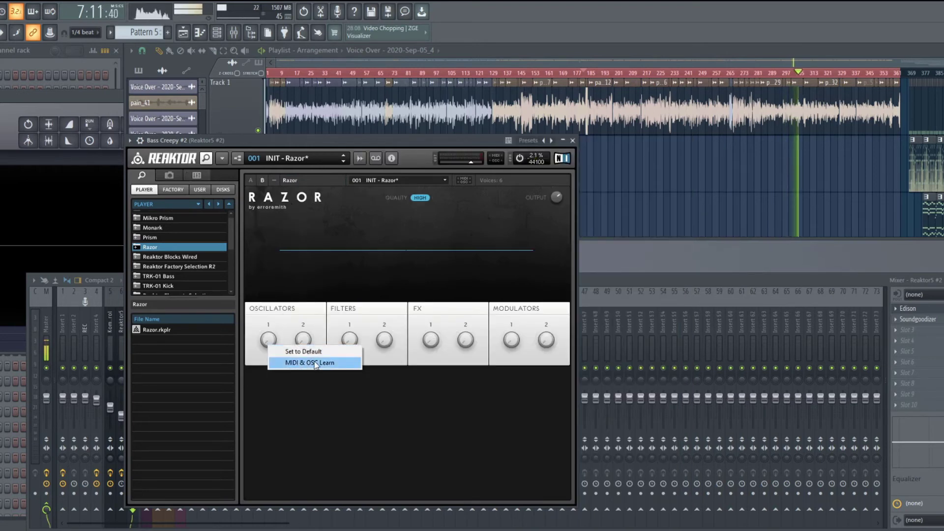
click(261, 180)
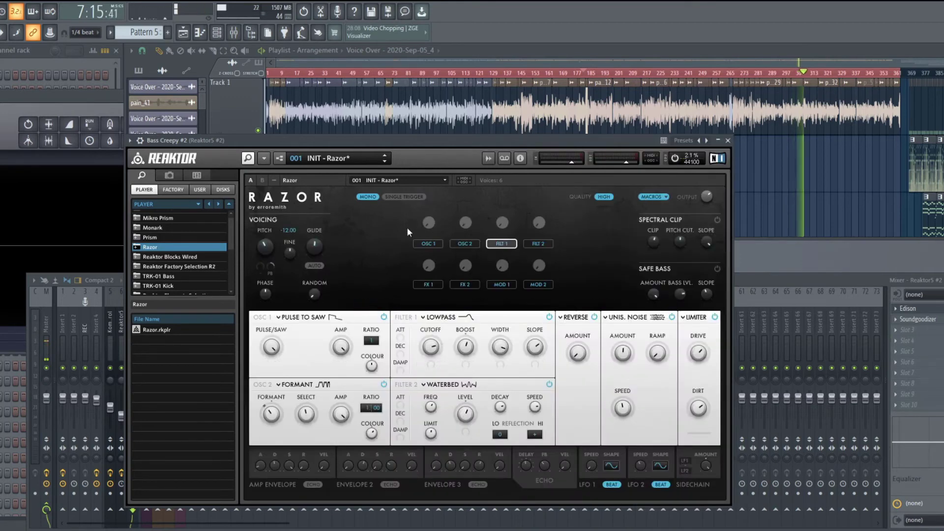
click(451, 190)
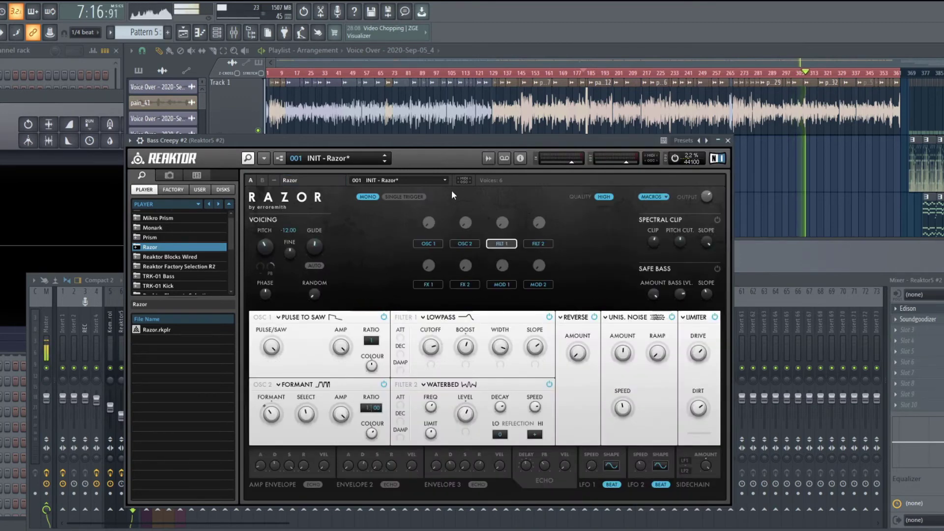
click(650, 195)
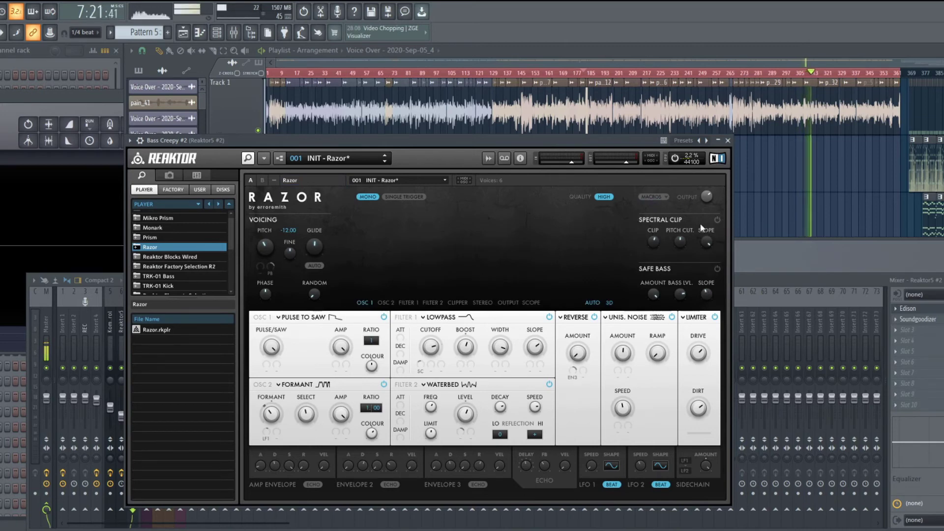
Enable Spectral Clip and adjust its Clip amount.
drag(661, 243, 635, 309)
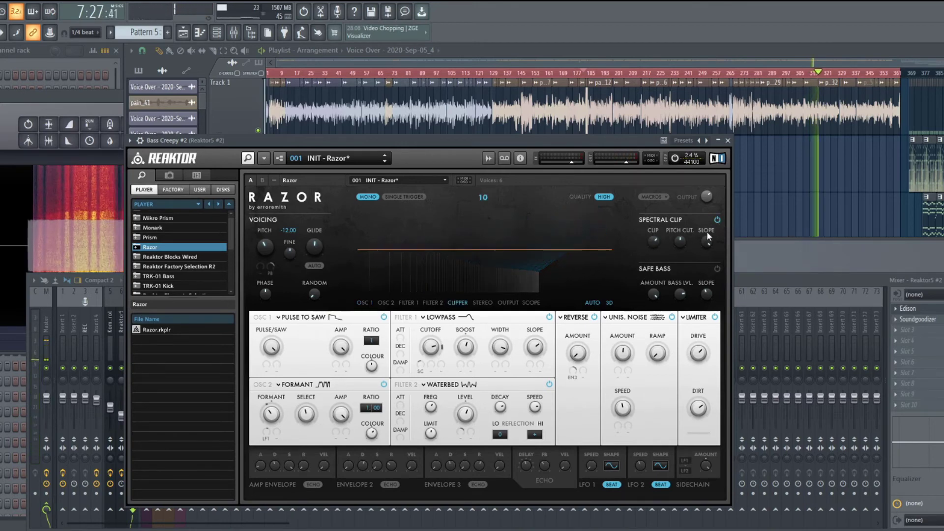
Adjust the Spectral Clip slope, and switch off both Spectral Clip and Safe Bass.
drag(707, 241, 717, 259)
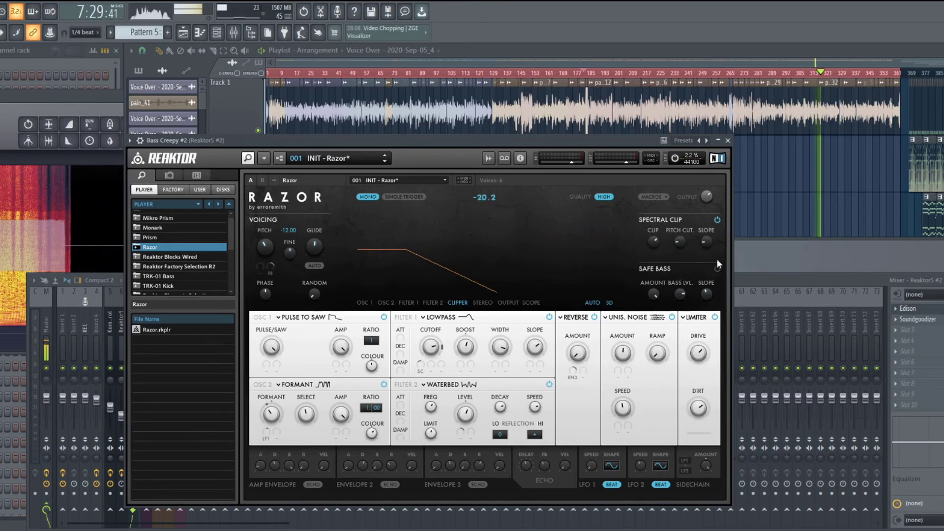
click(716, 219)
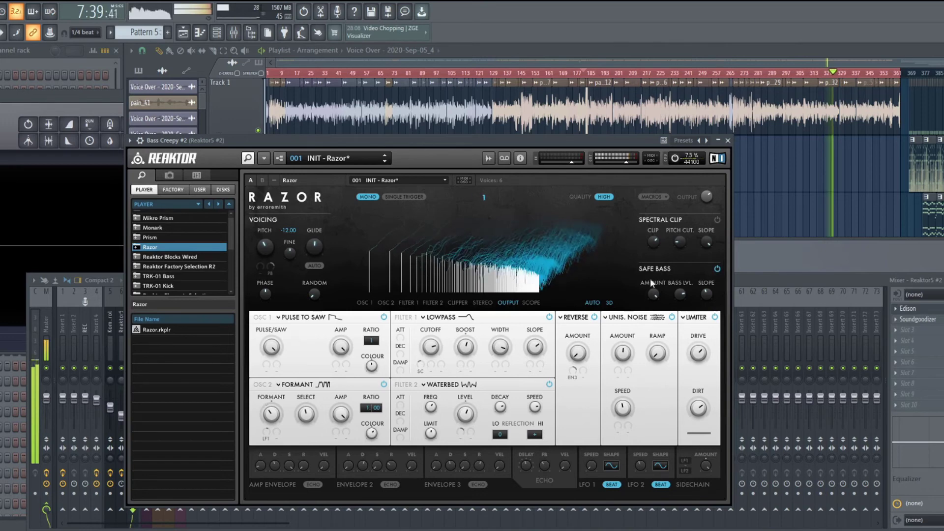
click(717, 269)
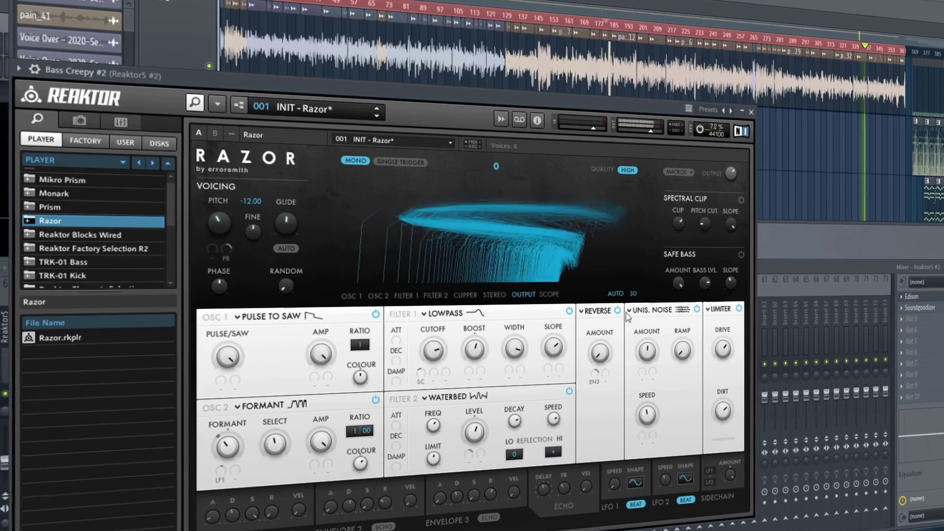
Change the dissonance effect from Reverse to Unisono and close the effect selection.
click(592, 310)
click(625, 243)
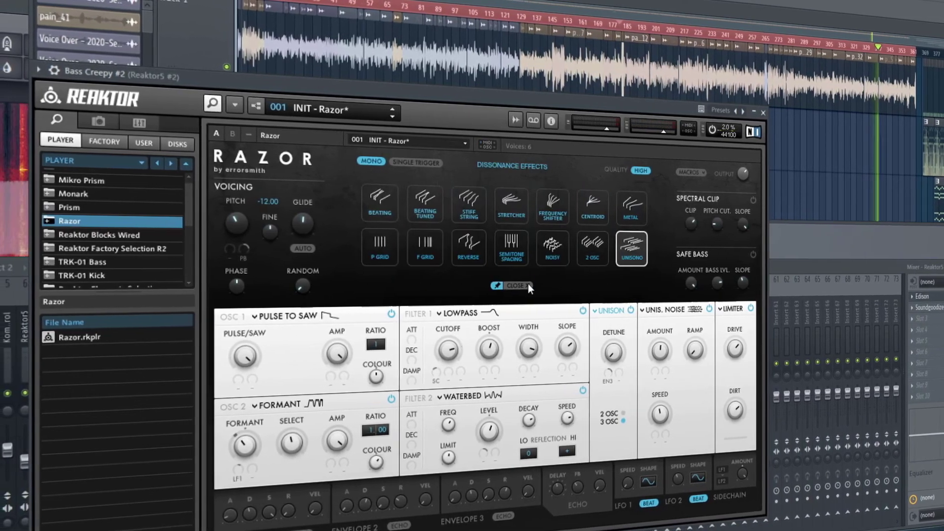
click(523, 286)
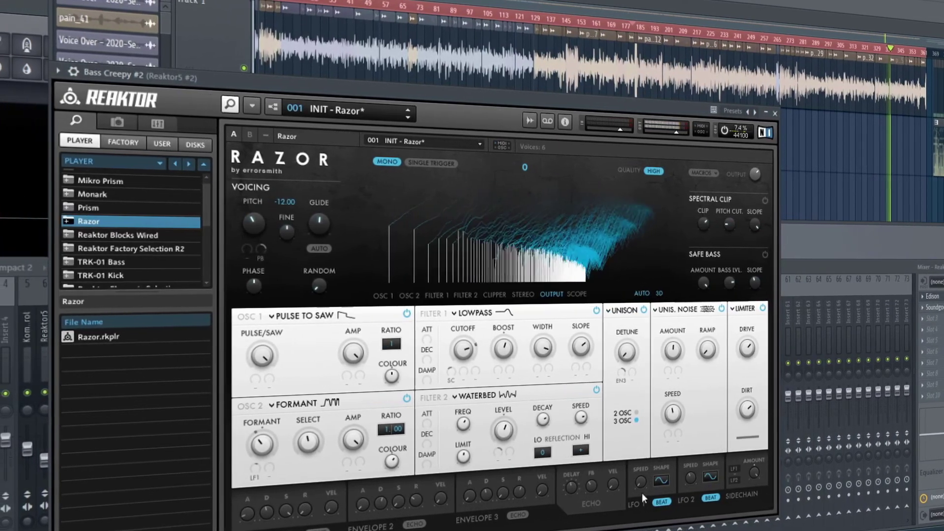
Change the dissonance effect to Centroid and adjust its Amount and Pitch.
click(622, 310)
click(603, 212)
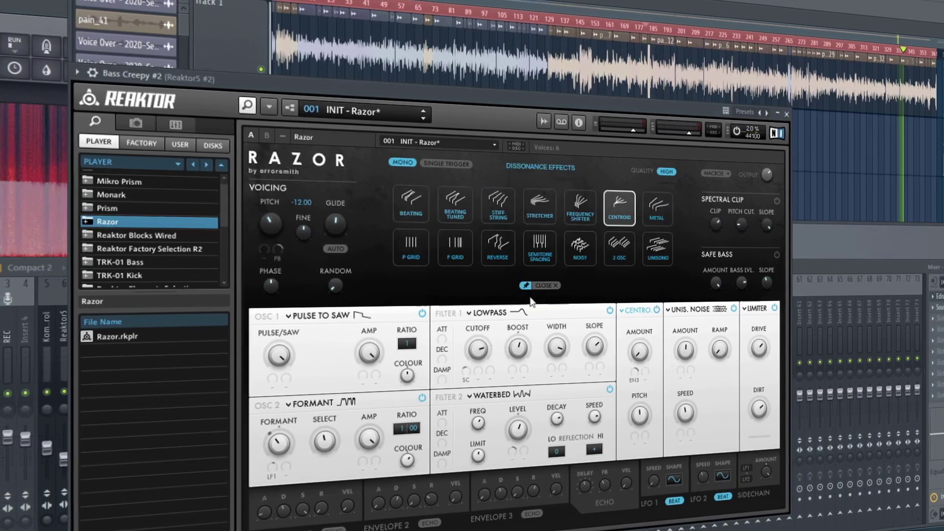
click(635, 309)
drag(650, 363, 677, 284)
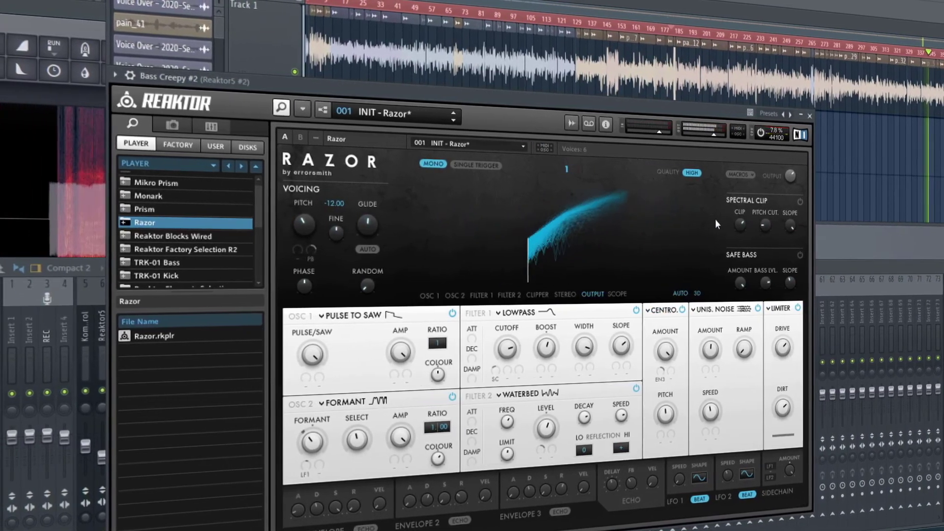
mouse_move(676, 415)
mouse_down()
mouse_move(683, 424)
mouse_move(635, 432)
mouse_up()
mouse_move(689, 353)
mouse_down()
mouse_move(689, 324)
mouse_move(698, 358)
mouse_up()
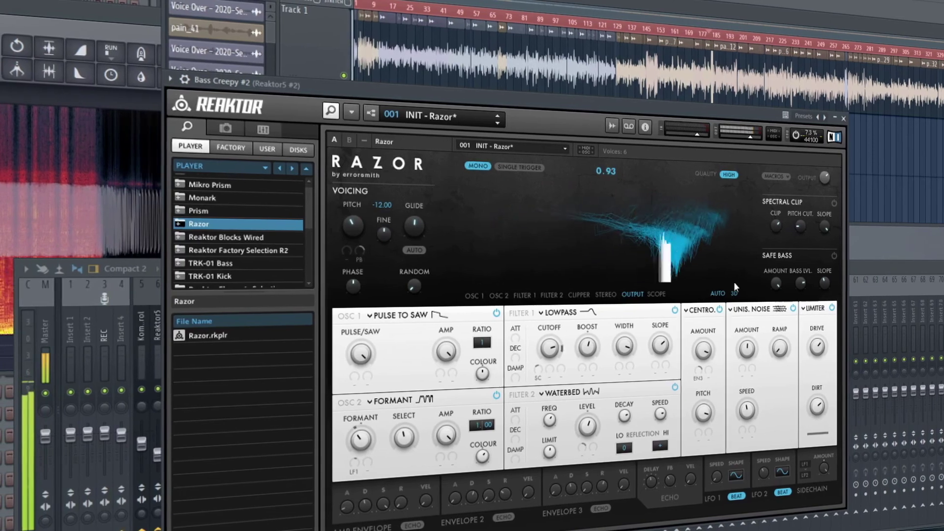
drag(713, 408, 714, 411)
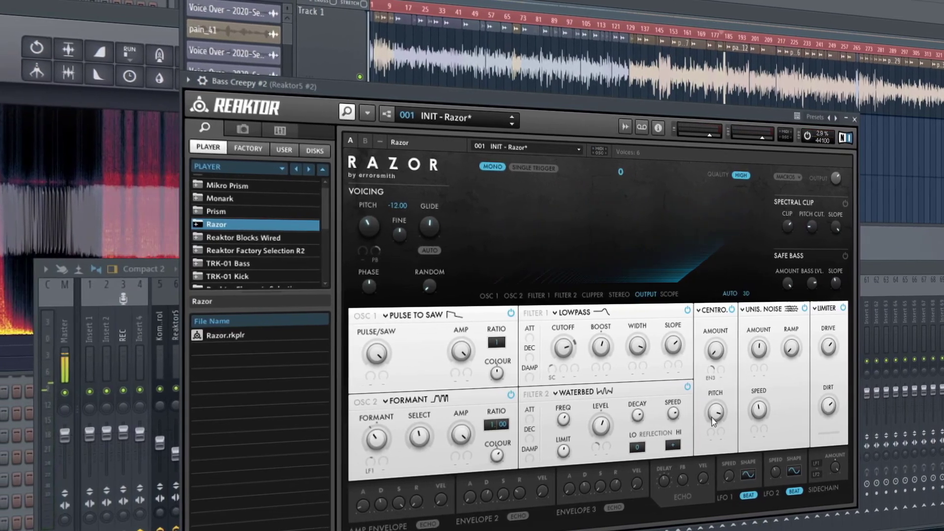
Set the dissonance effect to Reverse and close the effect selection.
click(708, 310)
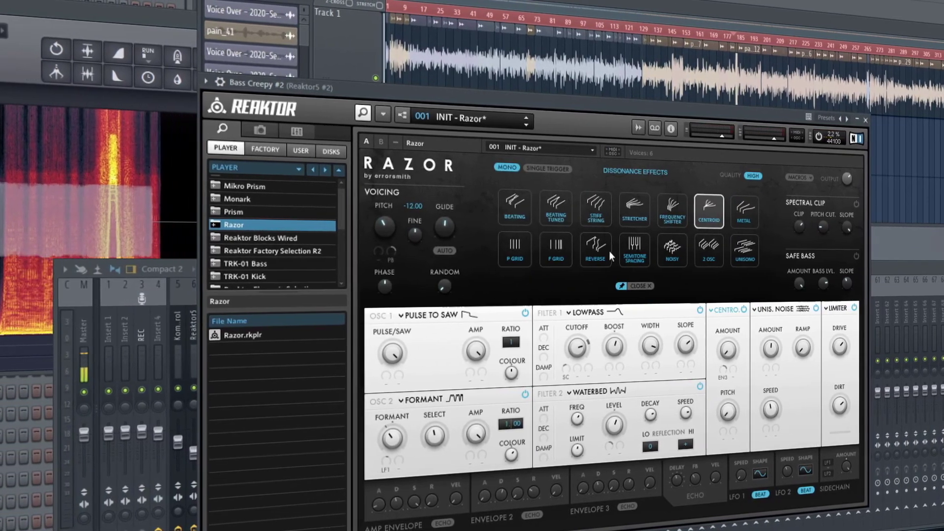
click(595, 249)
click(634, 286)
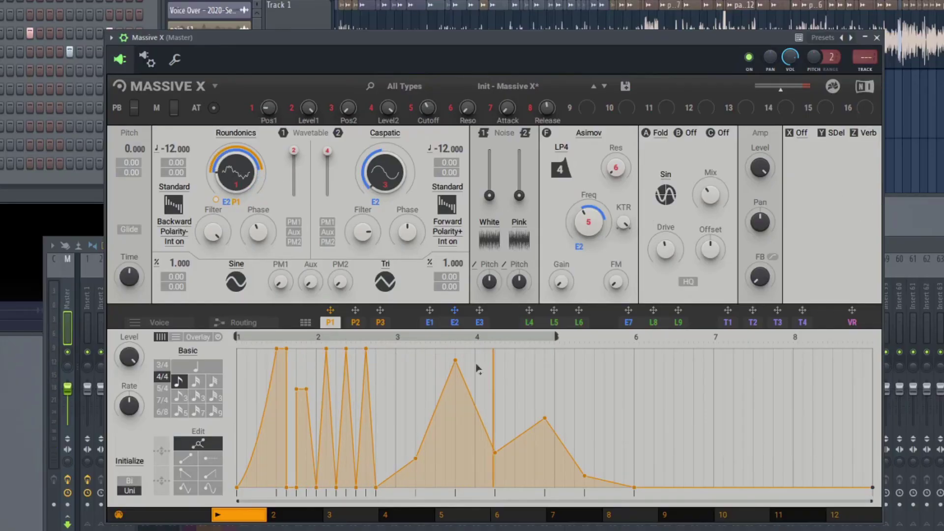
Reposition the Massive X plugin window over the FL Studio playlist.
drag(437, 36, 479, 43)
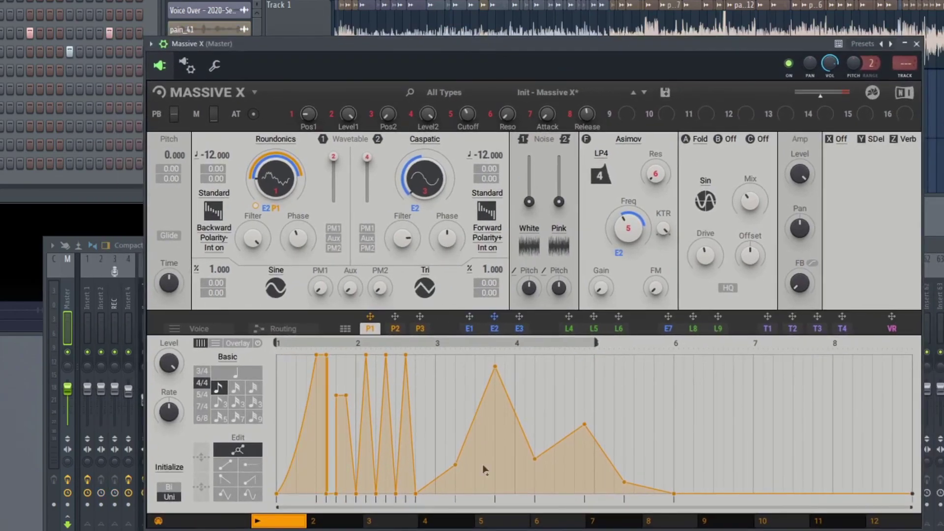